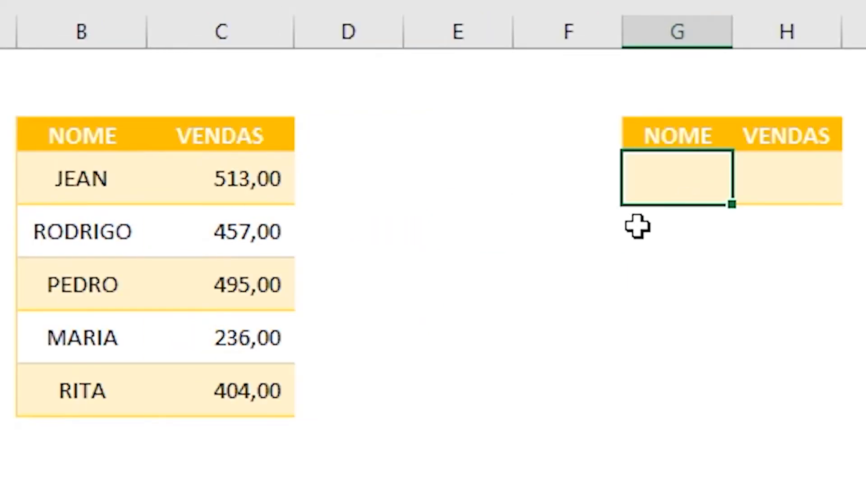
Enter the first seller's name in the lookup table's NOME cell G4, and replace it with the fourth seller's name.
type("JEAN")
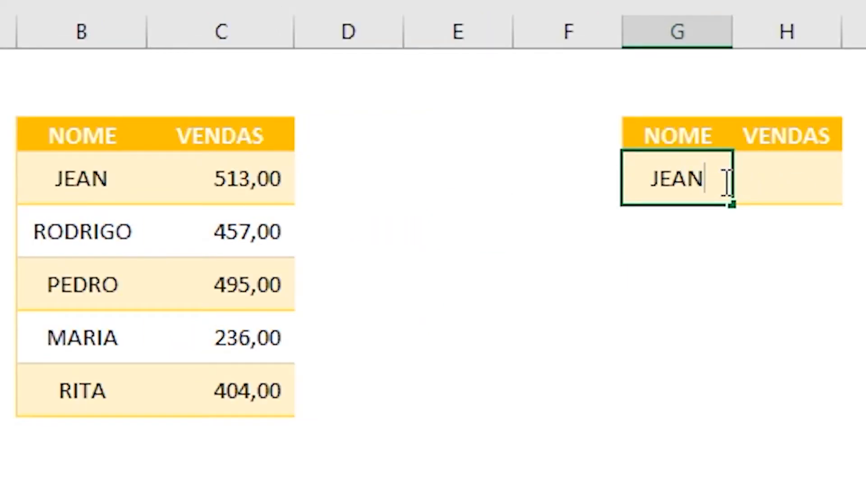
key("Tab")
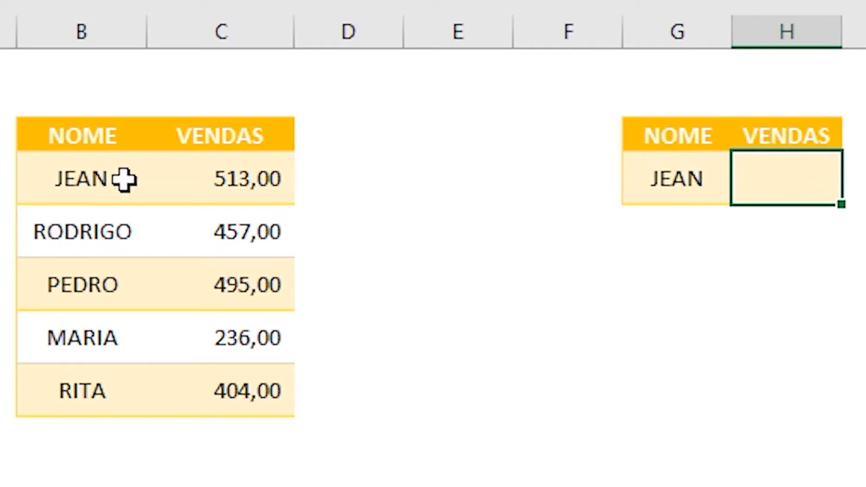
left_click(661, 177)
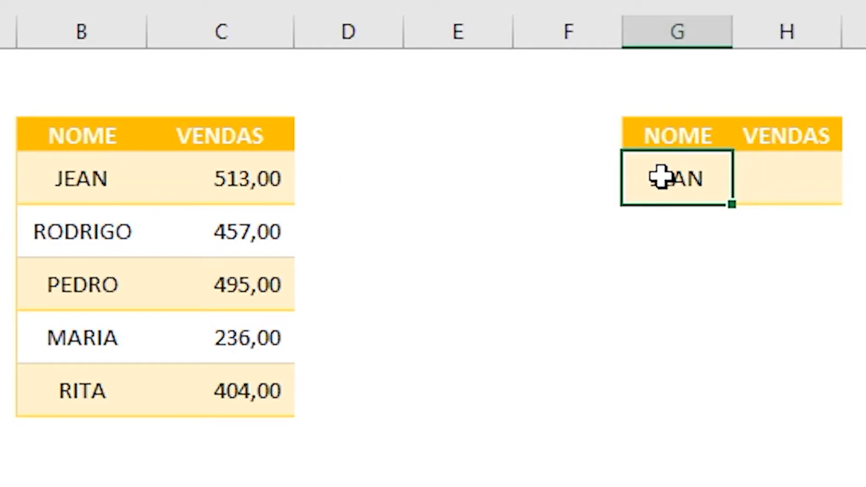
type("MARIA")
key("Return")
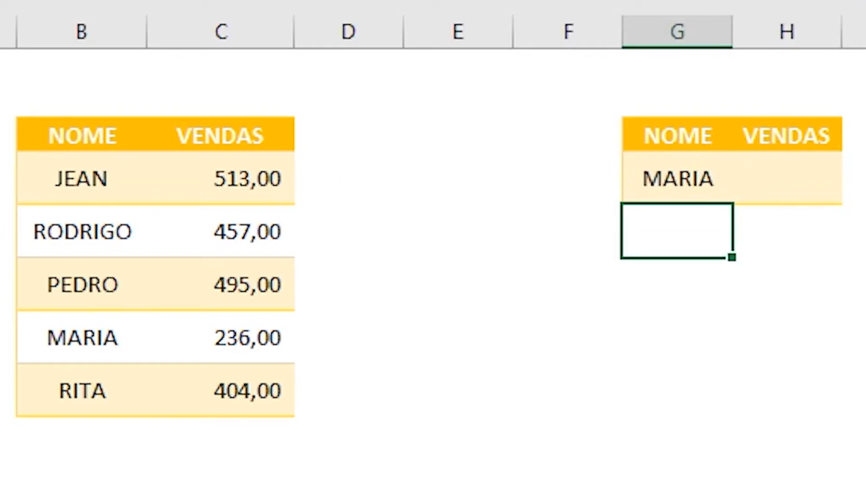
left_click(245, 338)
In H4, begin a PROCV formula with G4 as the lookup value and the absolute range $B$3:$C$8 as the table.
left_click(767, 165)
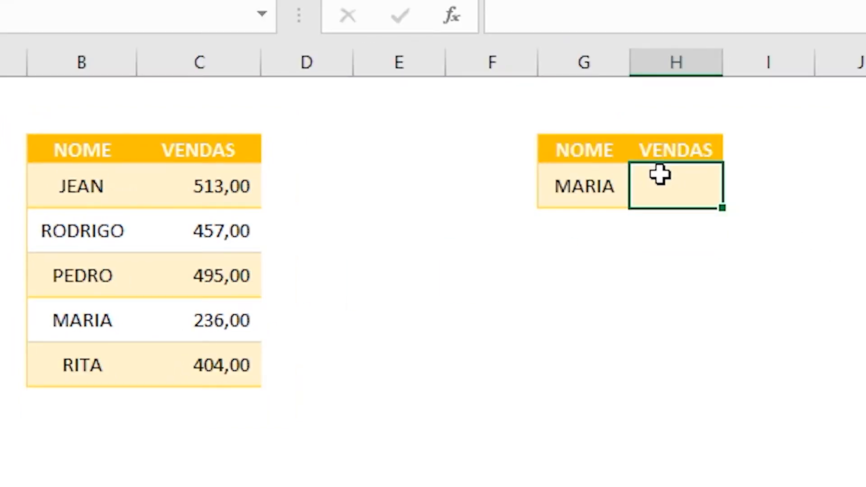
type("=PROCV")
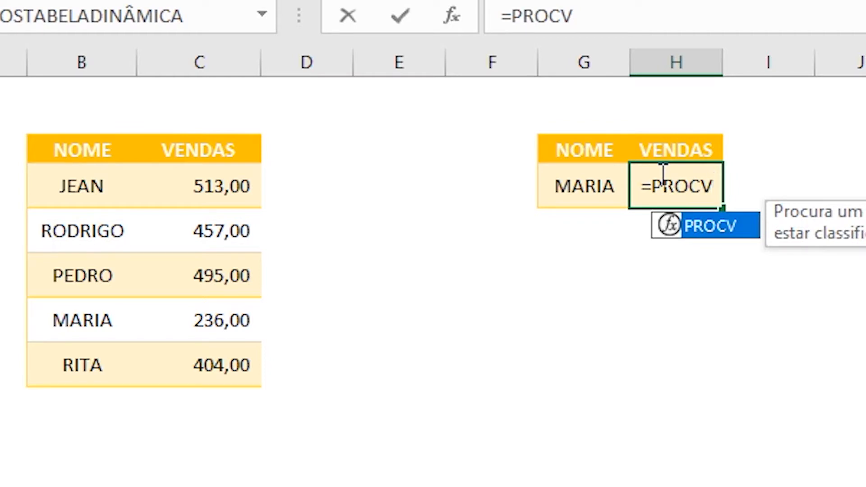
type("(")
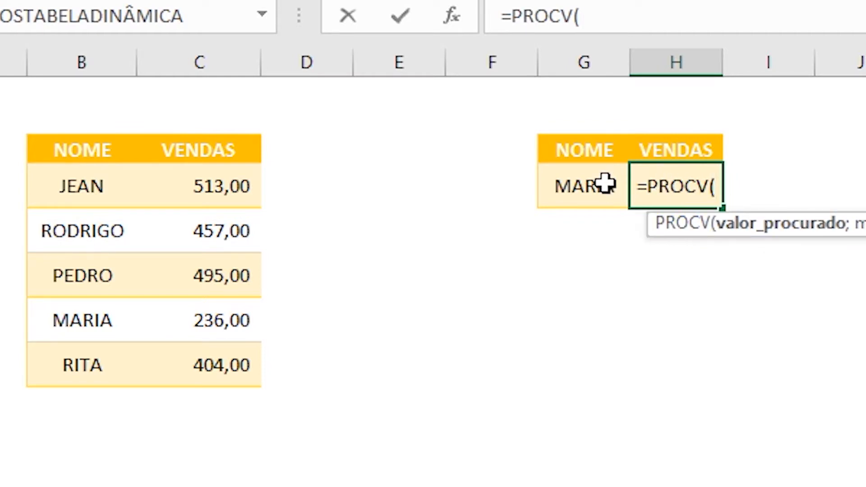
left_click(571, 179)
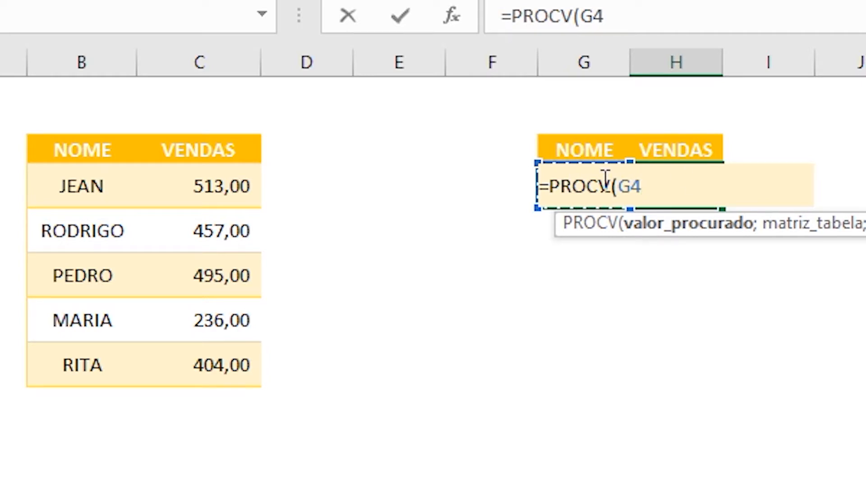
type(";")
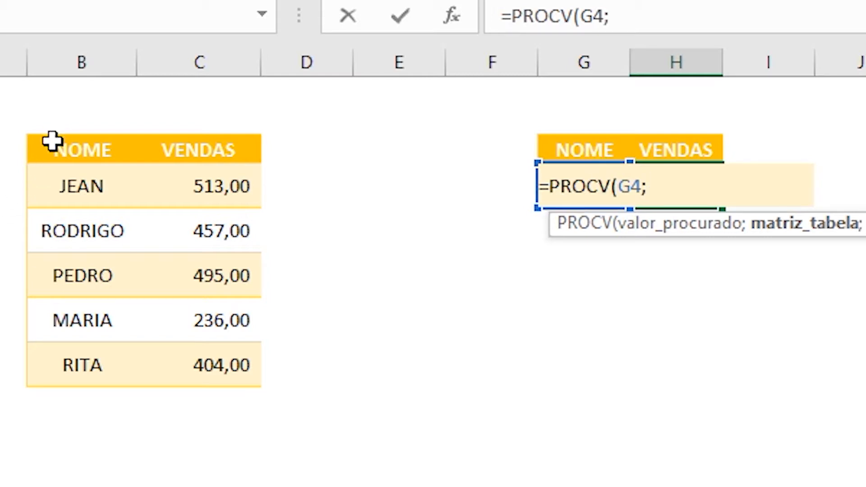
left_click_drag(51, 145, 206, 366)
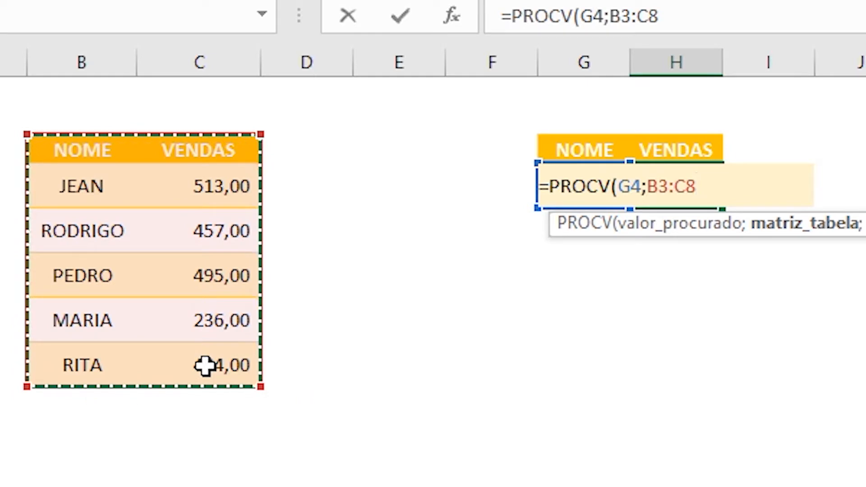
key("F4")
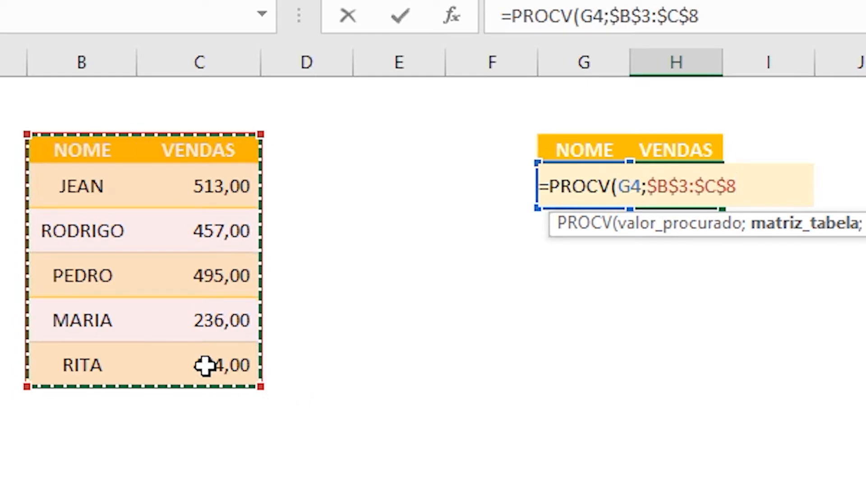
type(";")
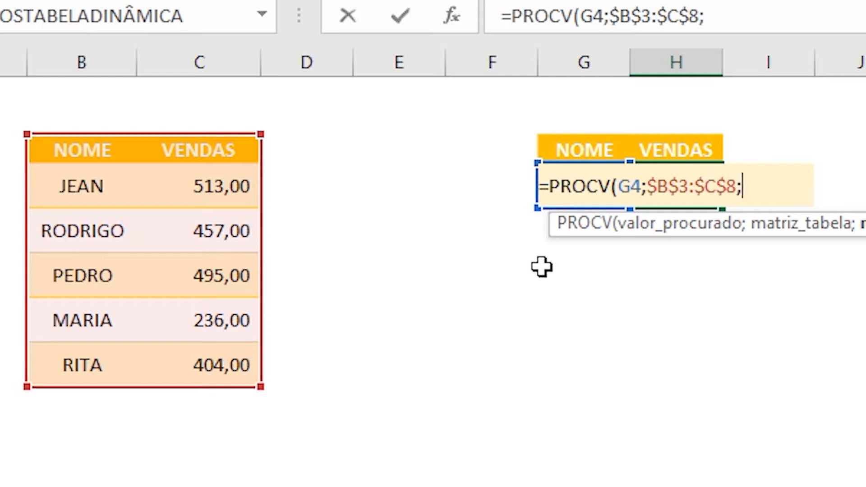
Complete the PROCV formula in H4 with column index 2 and the exact-match option FALSO.
type("2")
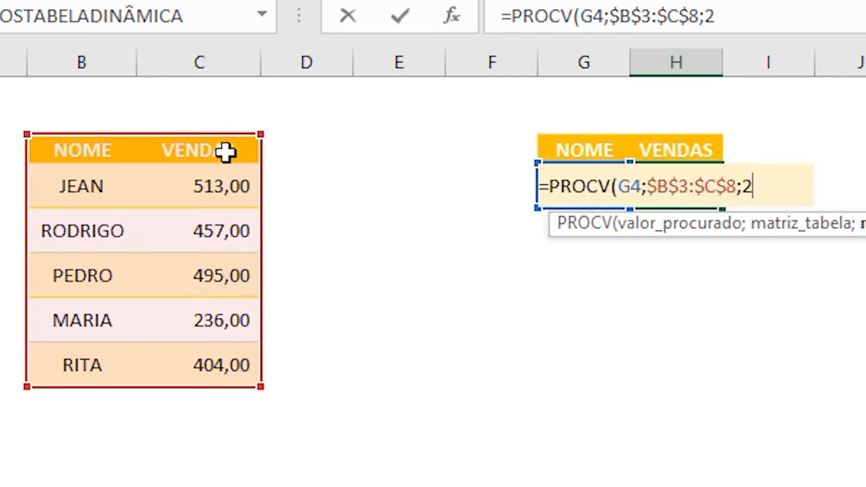
type(";")
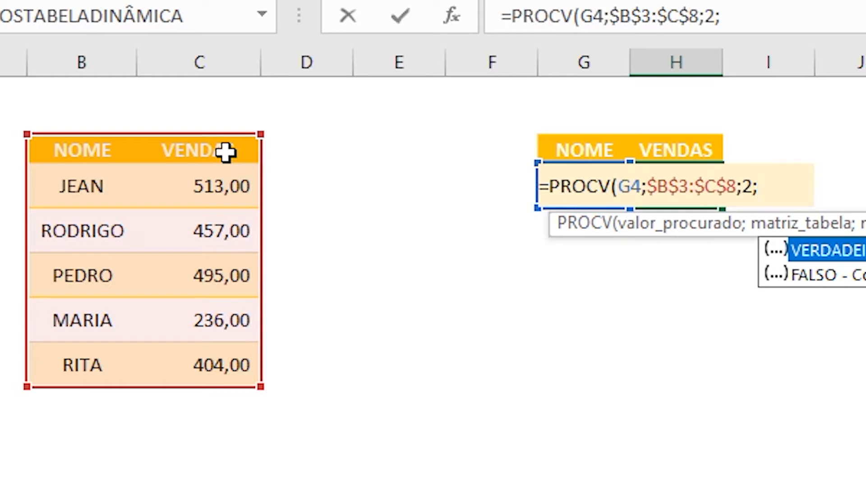
key("Down")
key("Tab")
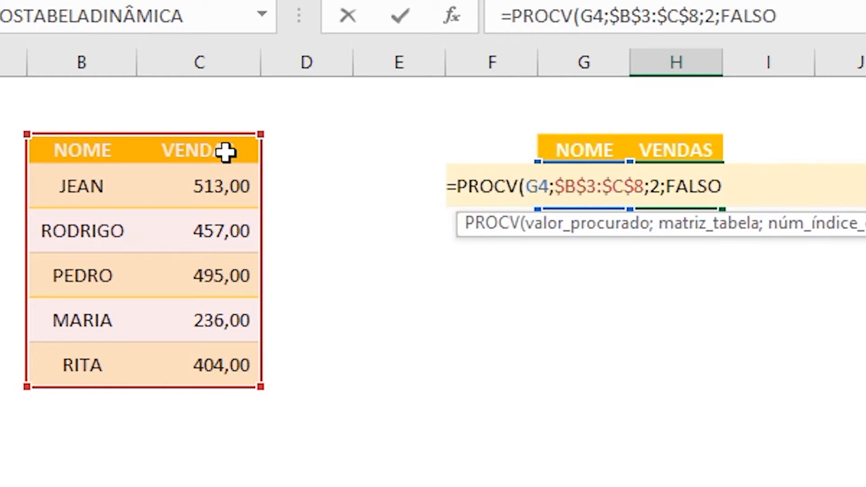
type(")")
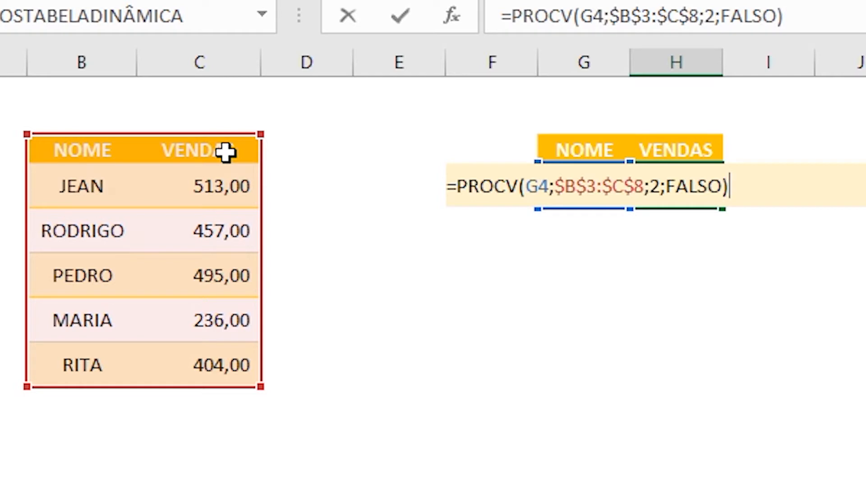
key("Return")
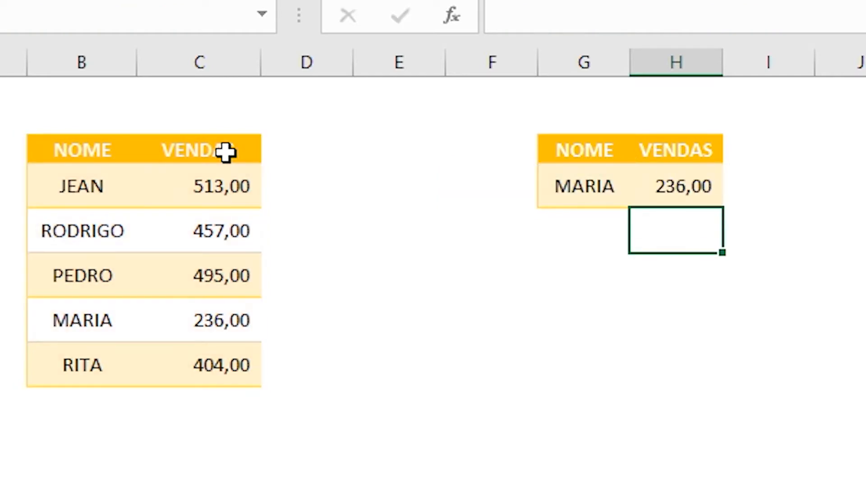
Replace the lookup name in G4 with the last seller's name to test the PROCV formula.
left_click(601, 193)
type("RITA")
key("Return")
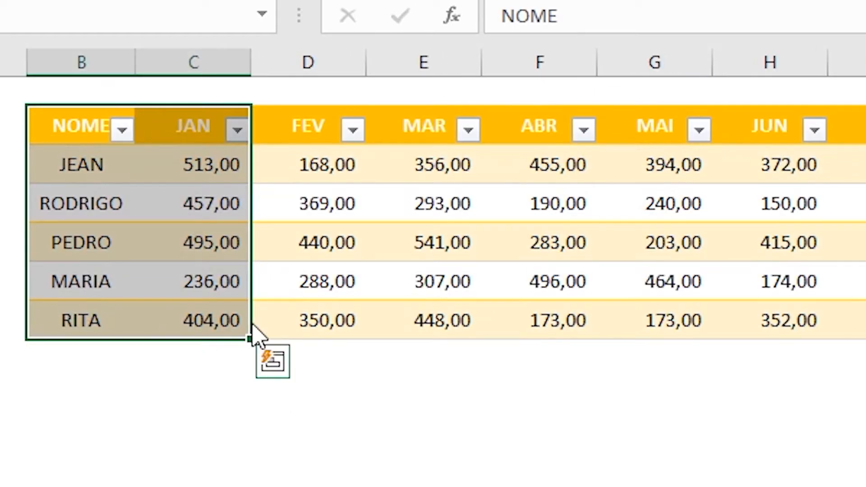
In the small lookup table below the monthly sales, enter the first seller's name and 513 under JAN.
left_click(235, 297)
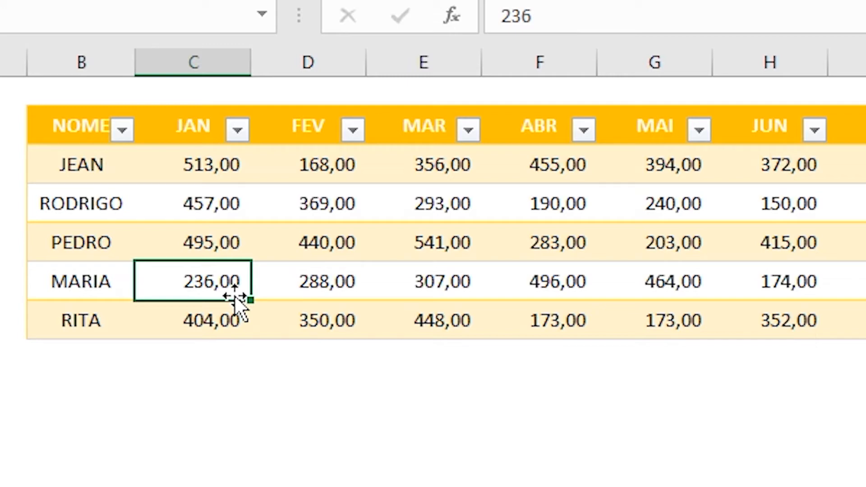
left_click(101, 127)
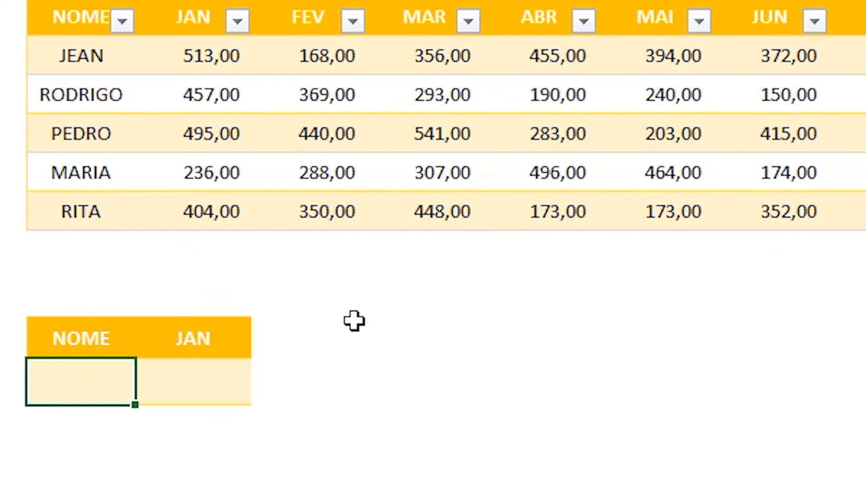
type("JEAN")
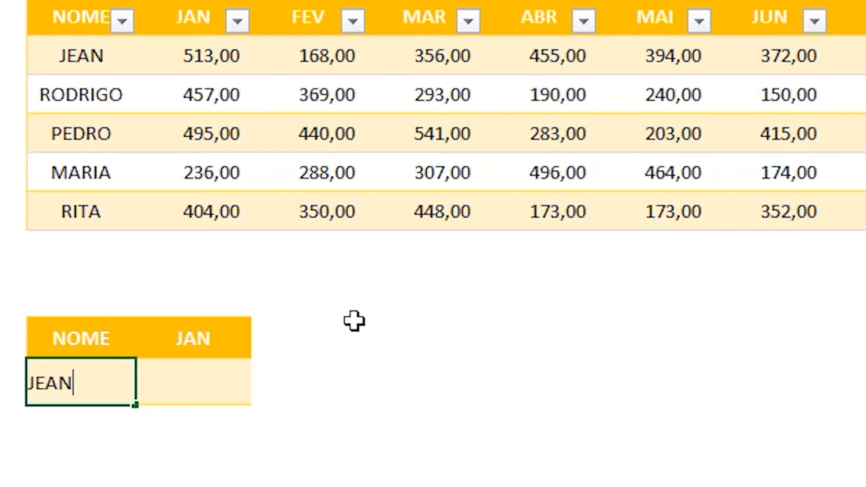
key("Tab")
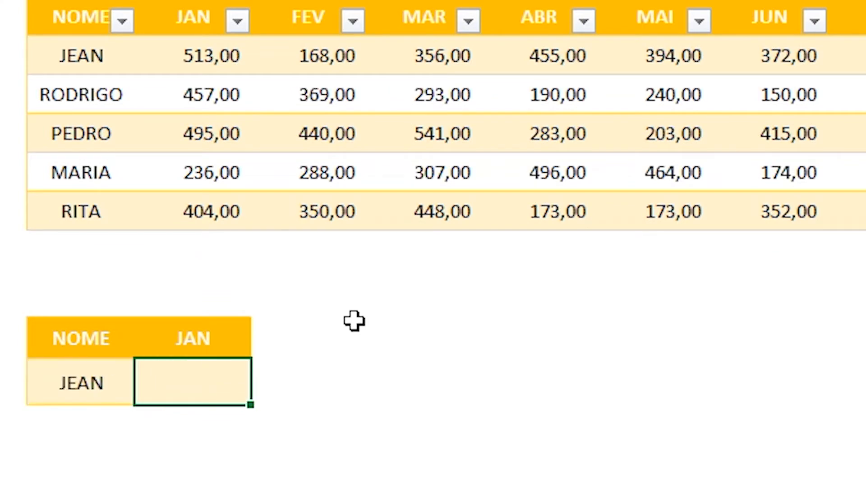
left_click(239, 349)
key("Down")
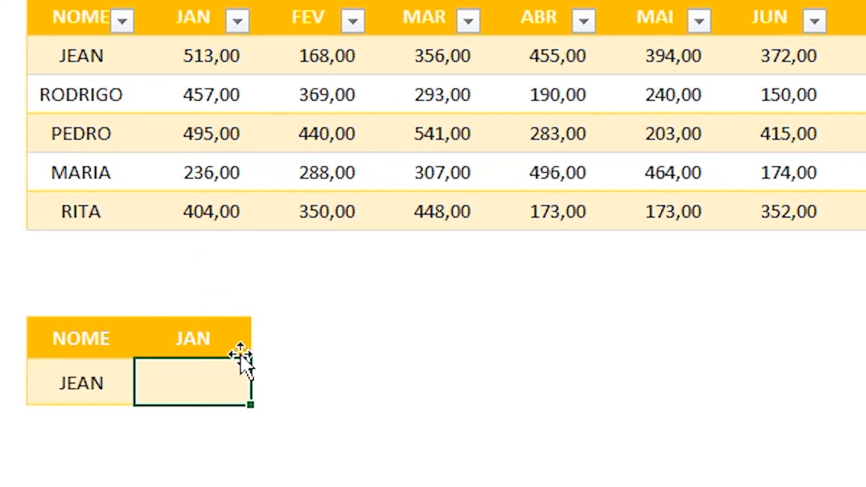
type("513")
key("Return")
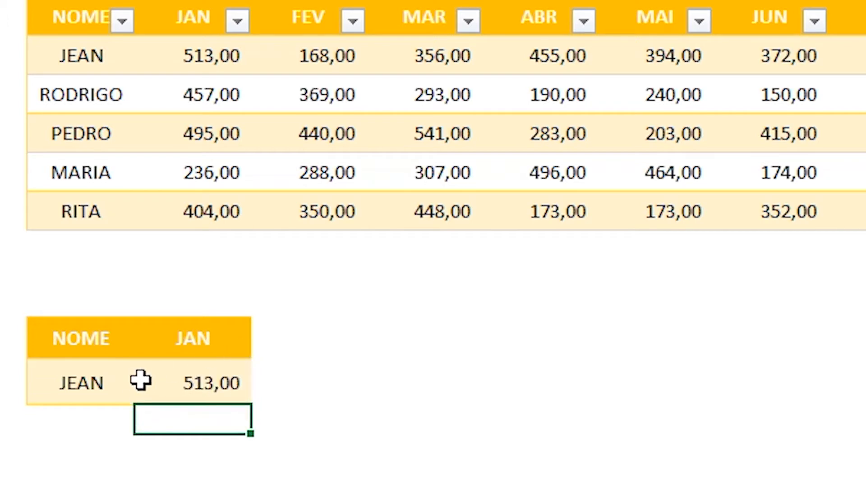
Change the lookup name to the third seller's and set the month header beside NOME to DEZ.
left_click(118, 384)
type("PEDRO")
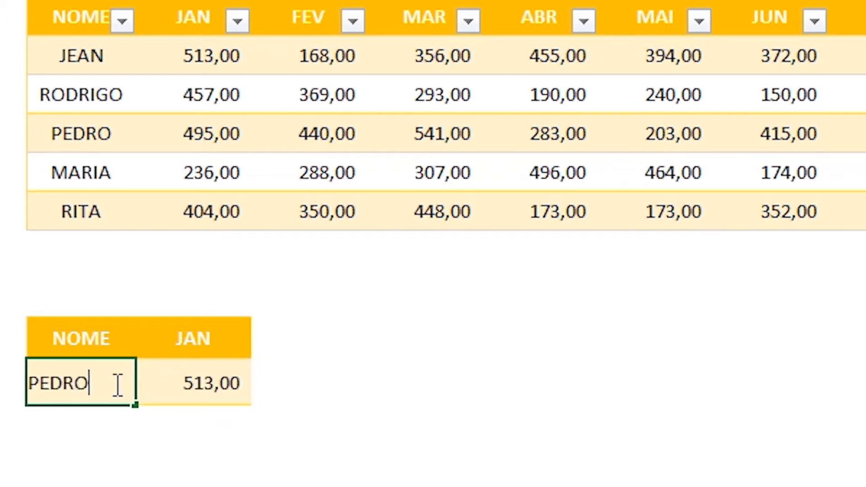
key("Tab")
key("Up")
type("DEZ")
key("Return")
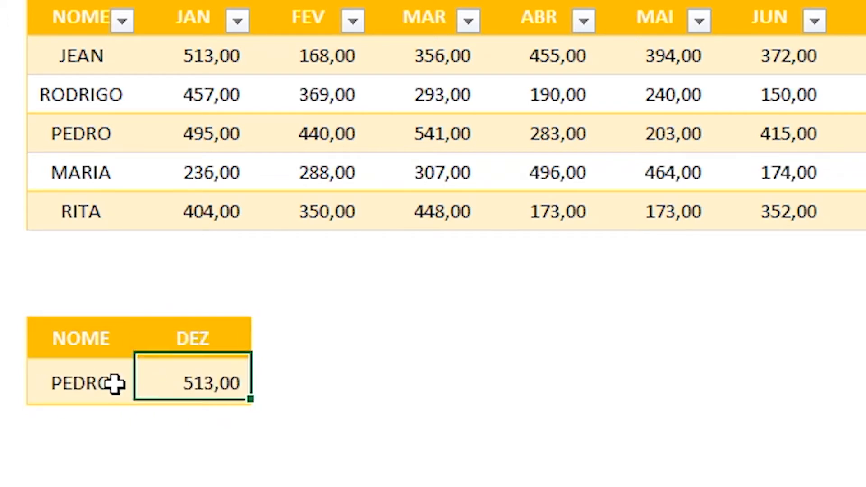
Trace the third seller's row across the monthly table to the sales value in the DEZ column.
left_click_drag(107, 135, 759, 132)
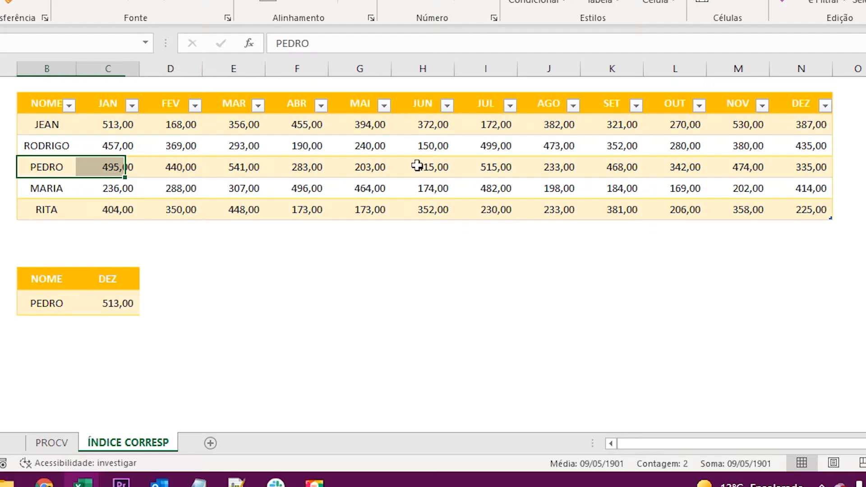
left_click_drag(417, 166, 818, 169)
left_click(807, 166)
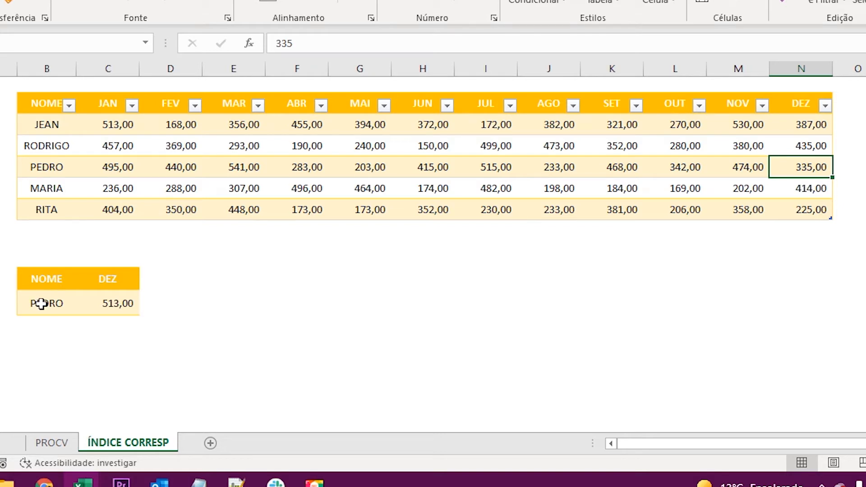
Clear the manually entered value from the result cell under DEZ in the lookup table.
left_click(102, 298)
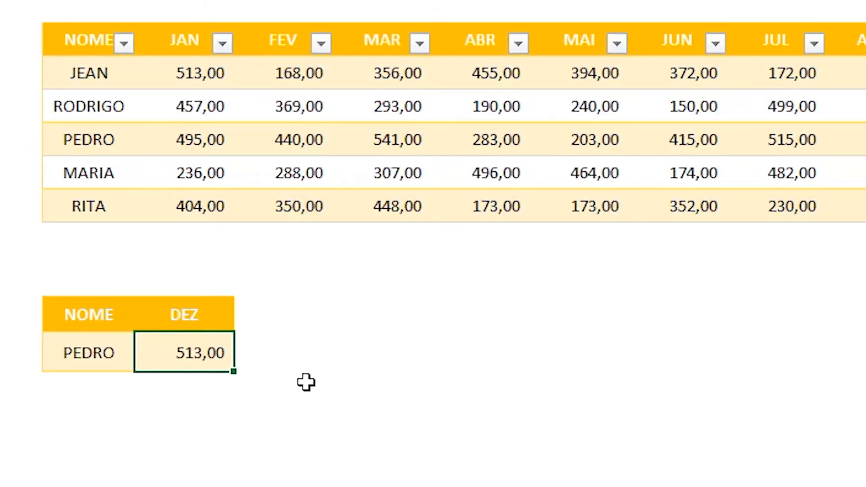
left_click(191, 308)
left_click(161, 364)
key("Delete")
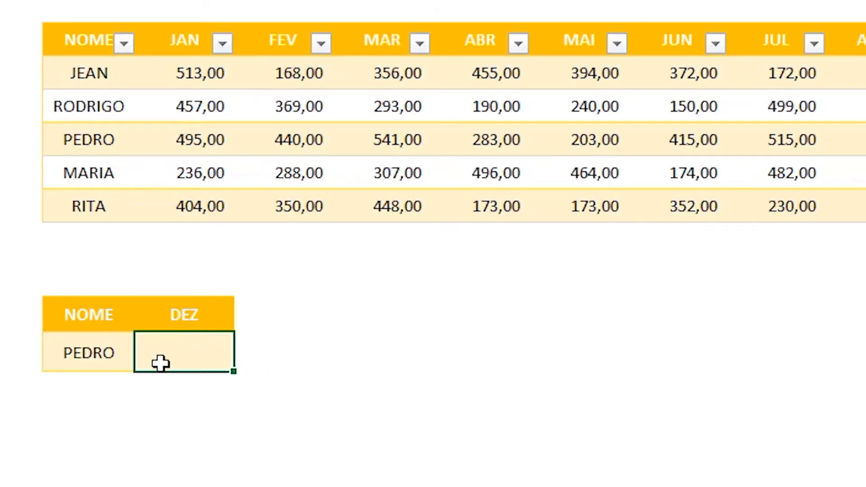
Enter =ÍNDICE(Tabela1[[JAN]:[DEZ]];5;12) in the result cell under DEZ of the lookup table.
type("=ÍNDICE(")
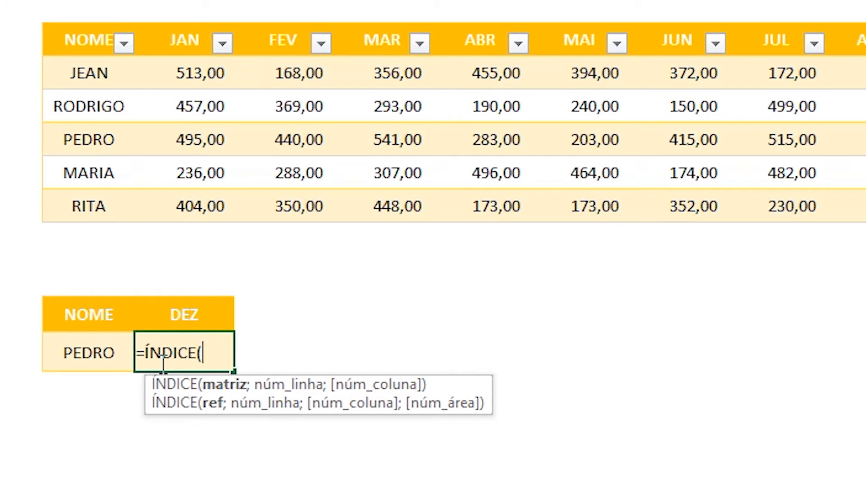
mouse_move(193, 88)
left_mouse_down()
mouse_move(789, 218)
mouse_move(864, 219)
mouse_move(864, 246)
mouse_move(864, 220)
left_mouse_up()
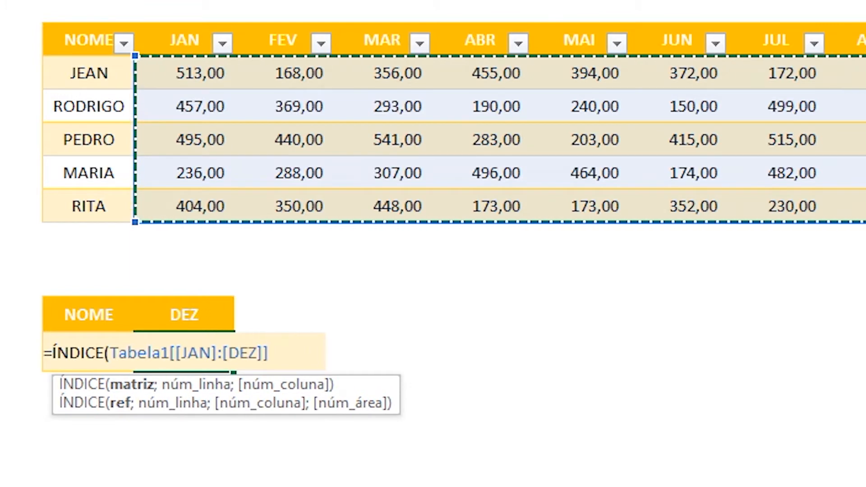
type(";")
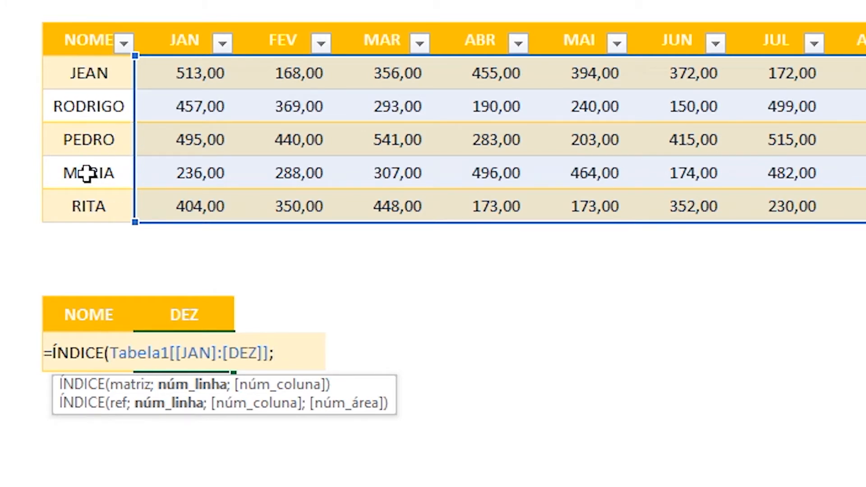
type("5")
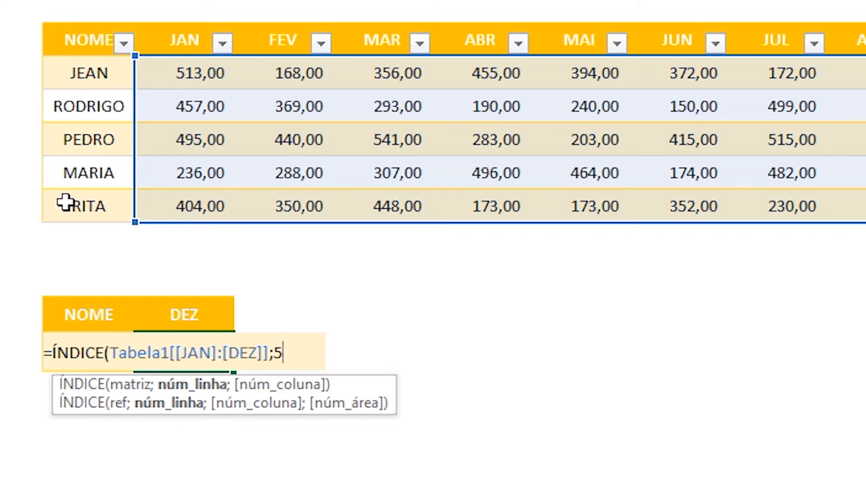
type(";")
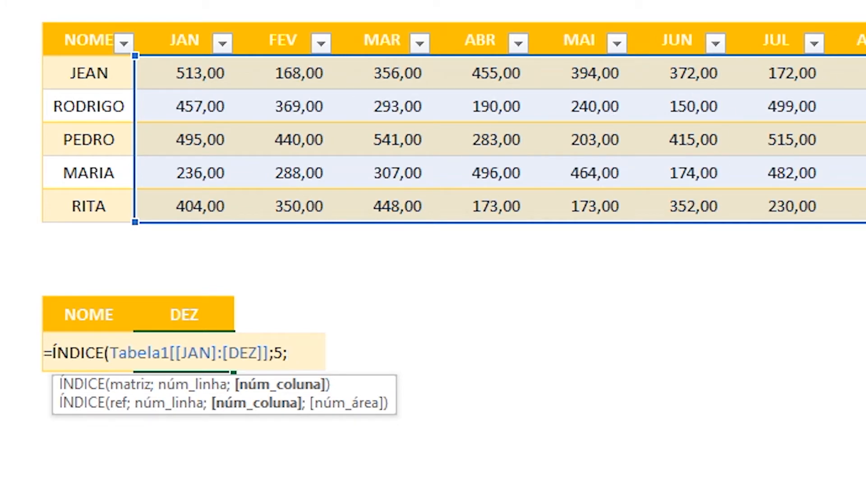
type("12)")
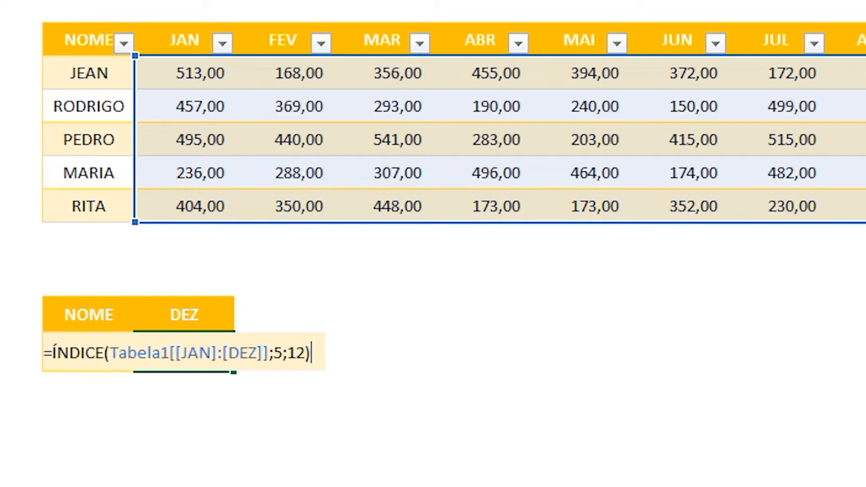
key("Return")
Change the name in the lookup table to the last seller's in the monthly table.
key("Up")
key("Left")
type("RITA")
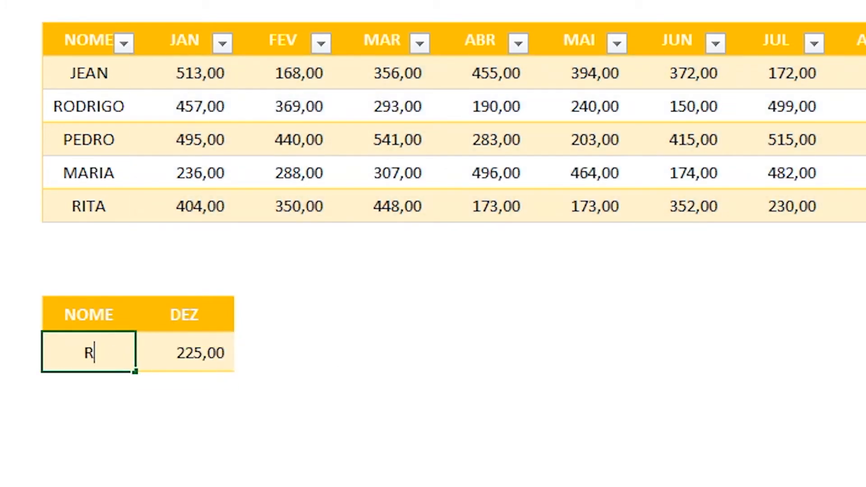
key("Return")
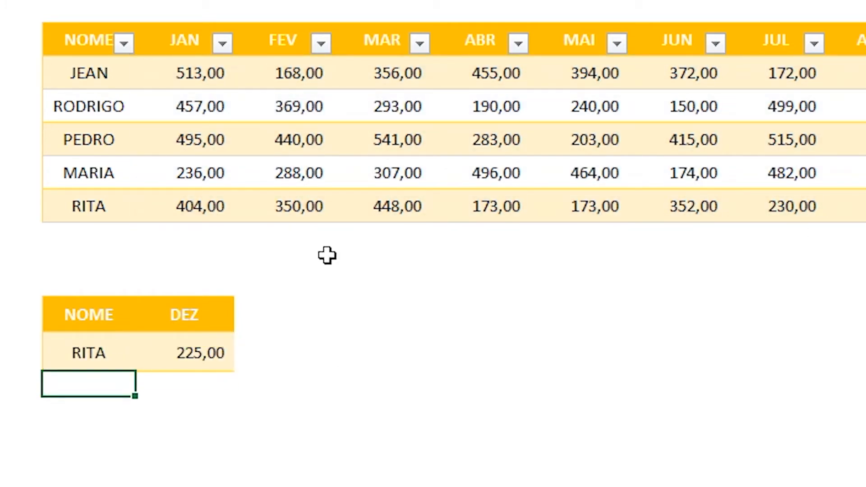
Check the last seller's position in the NOME column and the first seller's sales value in the ABR column.
left_click(79, 199)
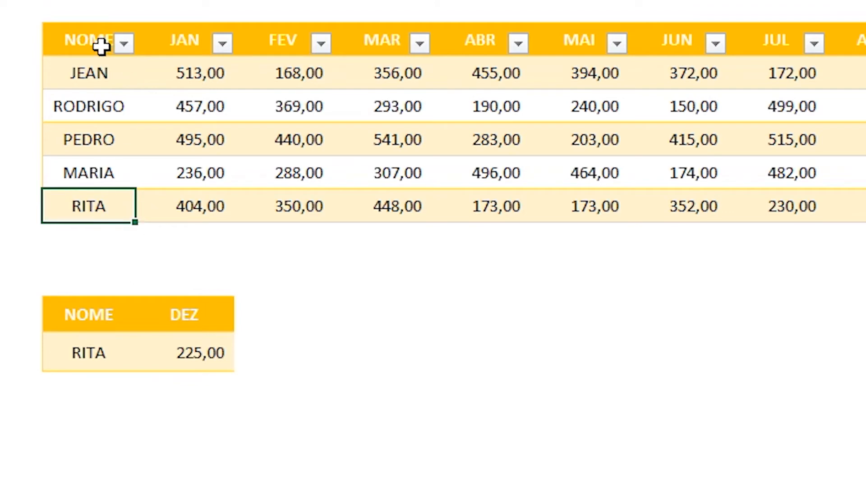
left_click_drag(99, 79, 88, 216)
left_click(647, 209)
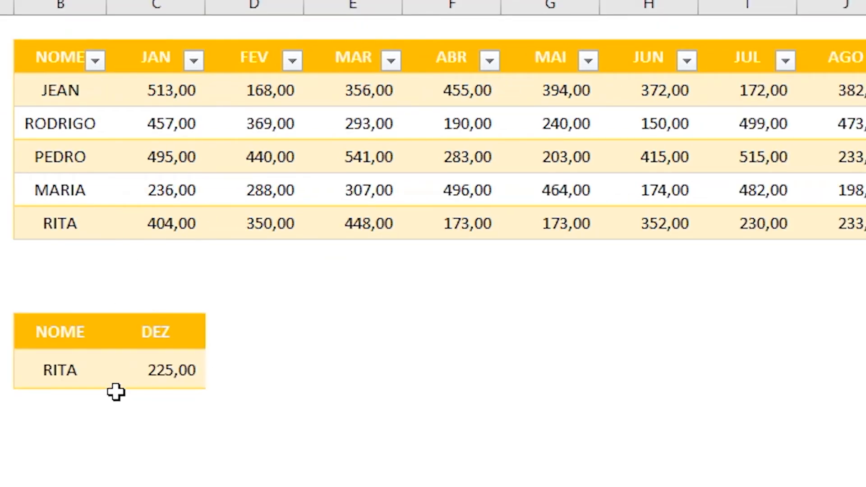
left_click(56, 90)
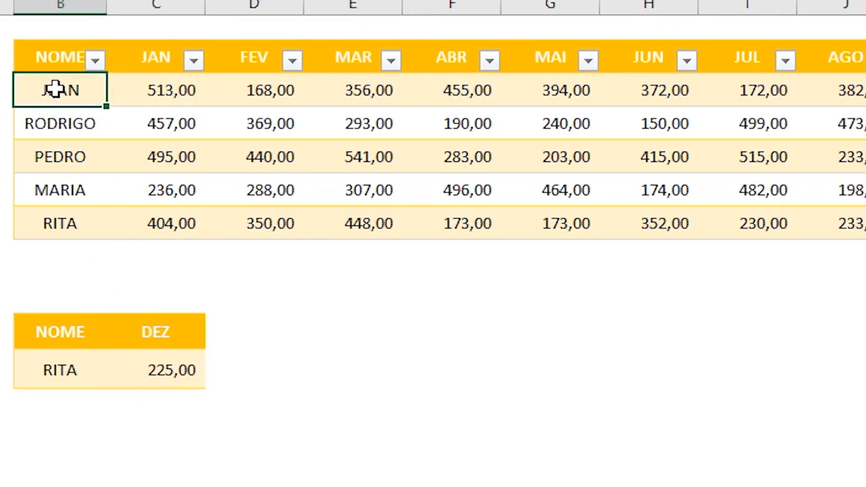
left_click(474, 90)
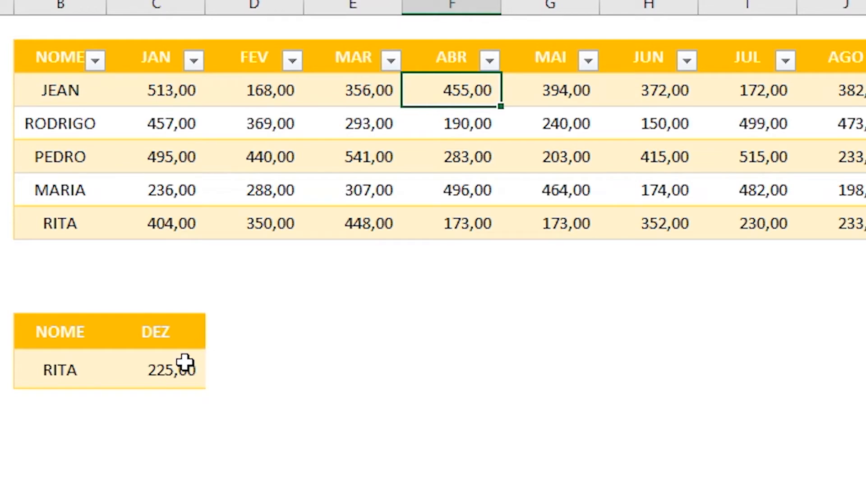
left_click(27, 94)
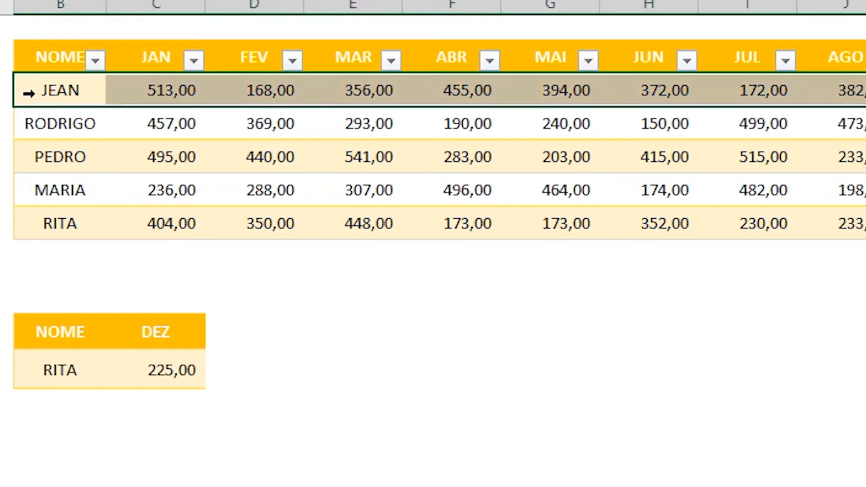
Edit the ÍNDICE formula under DEZ to use row number 1 and column number 4.
left_click(152, 362)
double_click(140, 366)
left_click(246, 370)
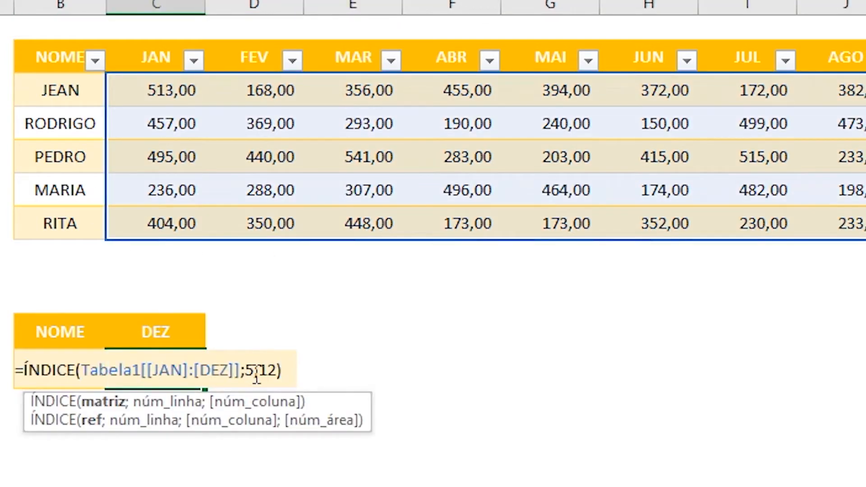
key("Delete")
type("1")
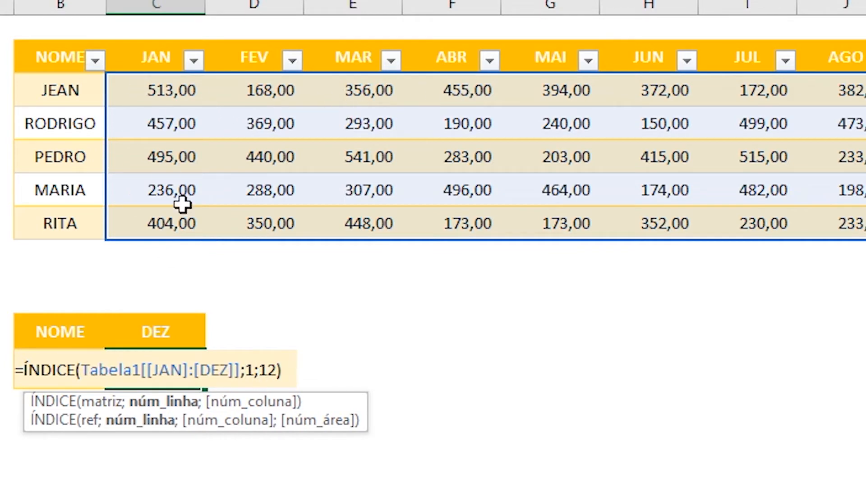
left_click(278, 370)
key("BackSpace")
key("BackSpace")
type("4")
key("Return")
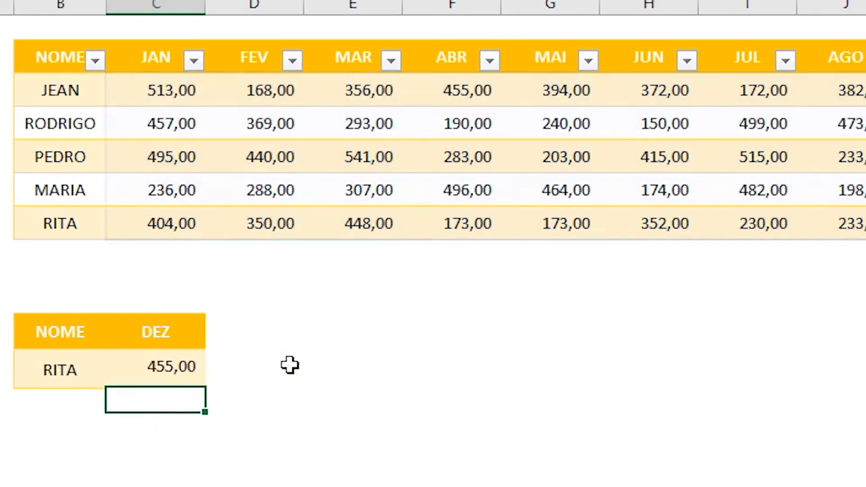
Compare the first seller's ABR value in the monthly table with the ÍNDICE formula's row and column arguments.
left_click(460, 115)
left_click(451, 92)
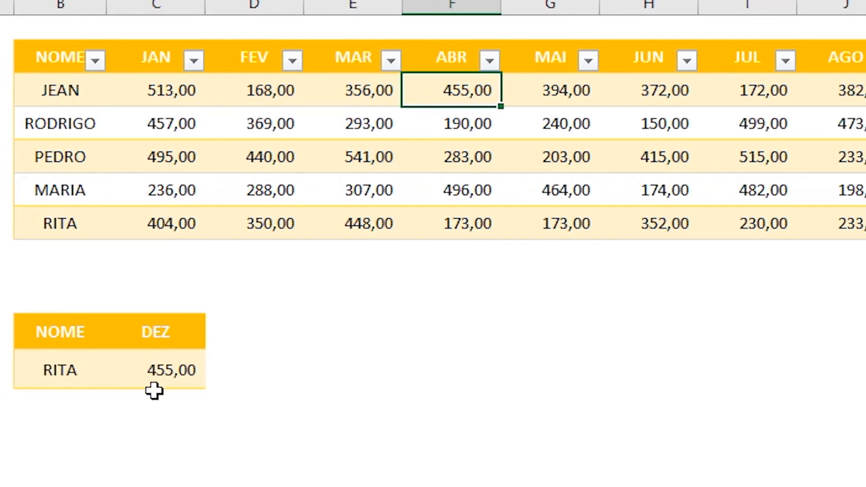
double_click(155, 372)
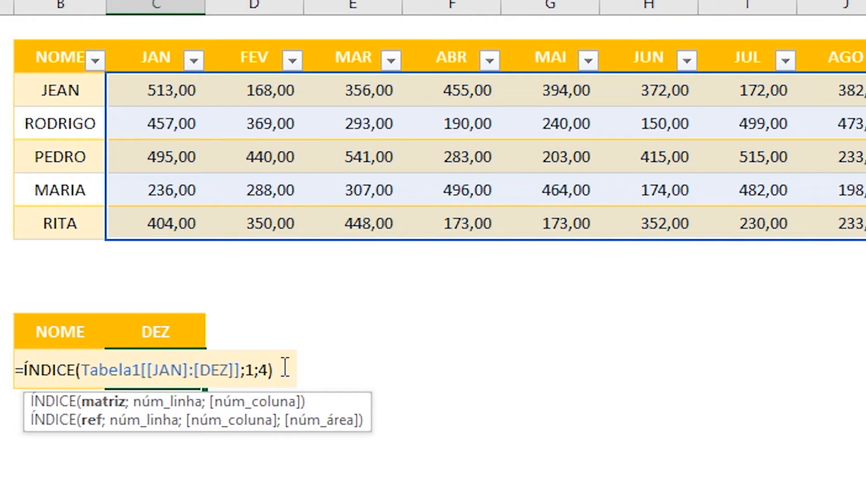
key("ctrl+Return")
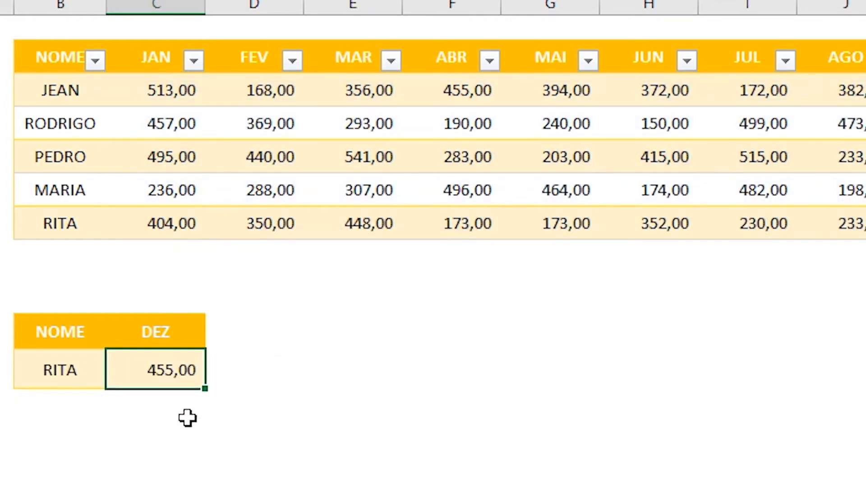
key("Down")
Enter =CORRESP(B12;Tabela1[NOME];0) in cell D12, beside the ÍNDICE result, using the exact-match option.
left_click(251, 361)
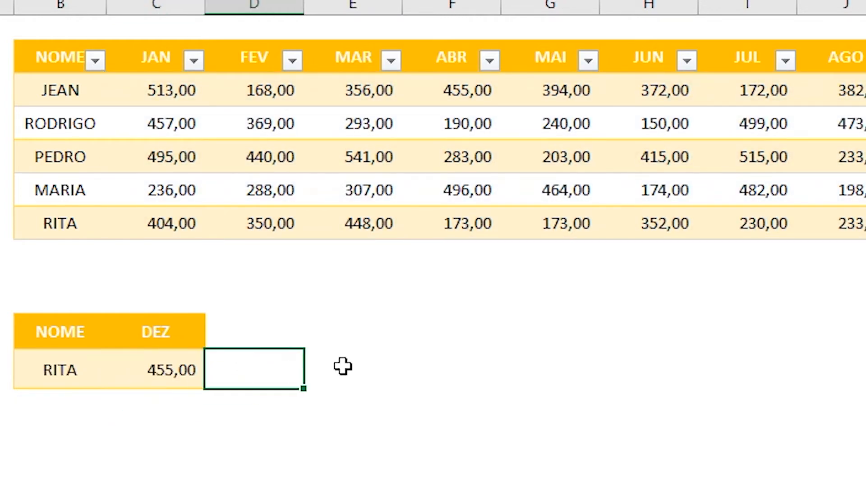
type("=CORRESP(")
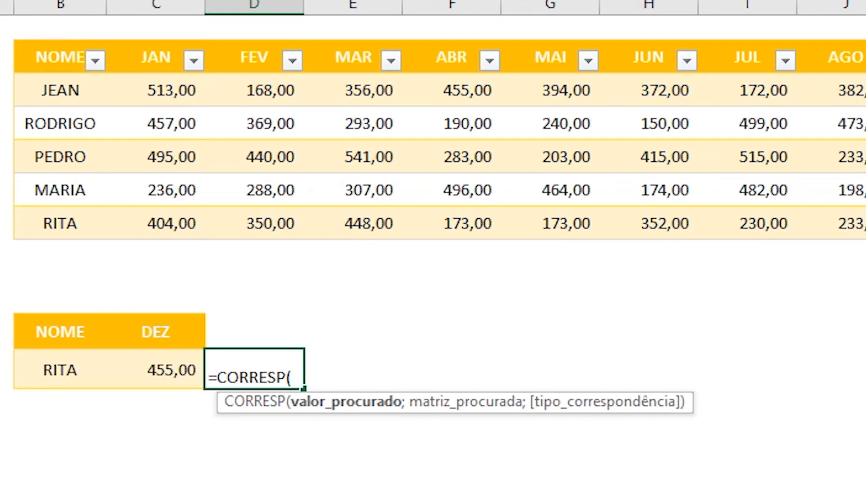
left_click(88, 377)
type(";")
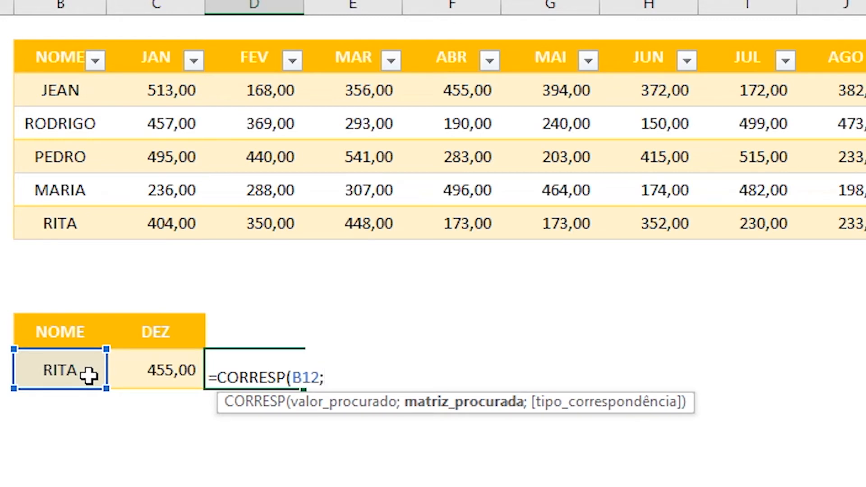
left_click_drag(56, 88, 62, 223)
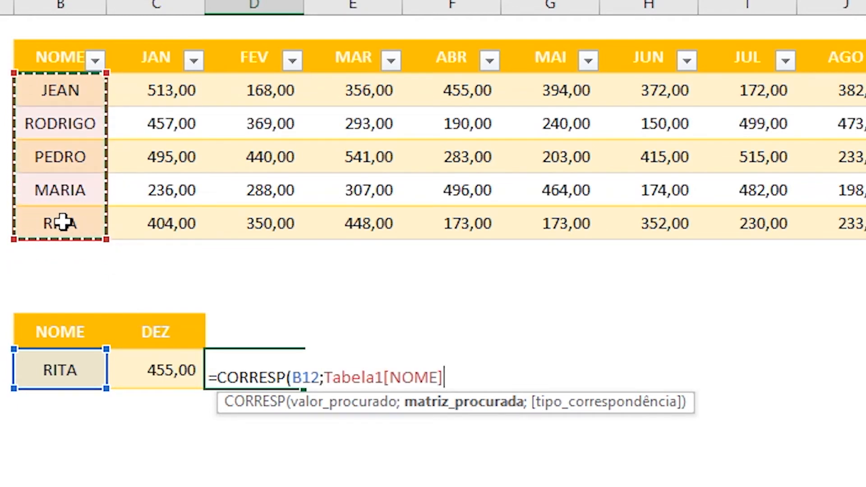
type(";")
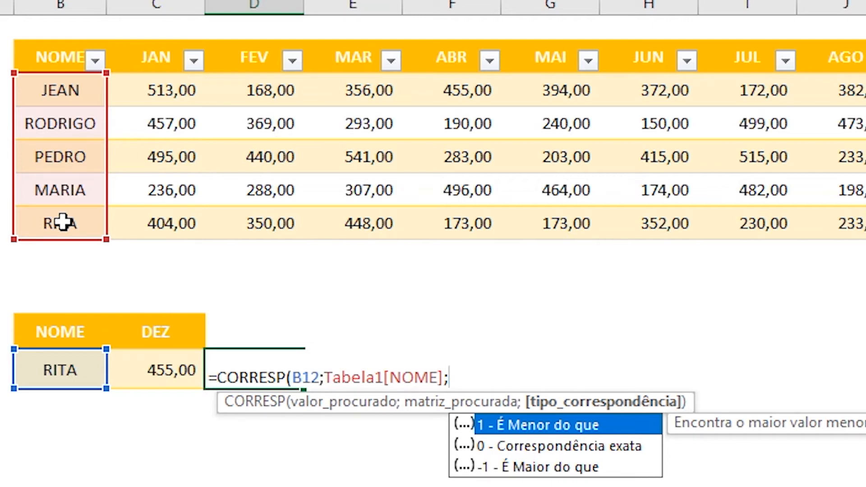
double_click(537, 445)
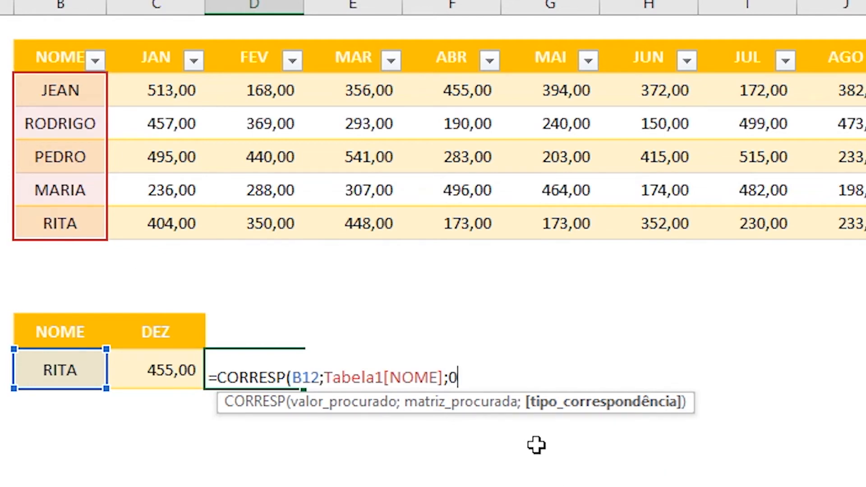
type(")")
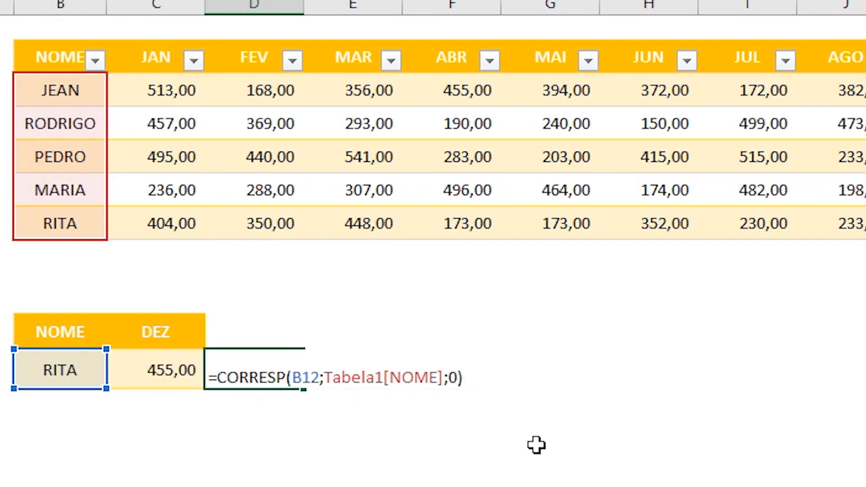
key("Return")
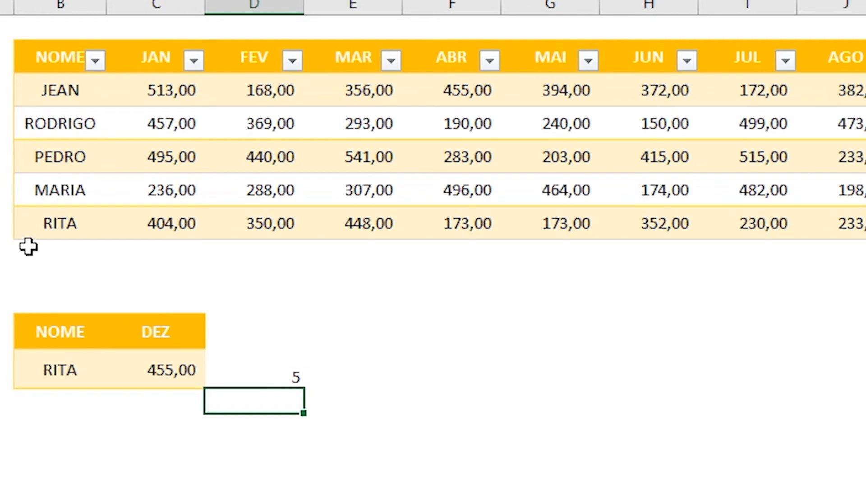
Change the name in the lookup table from the last seller's to the second seller's.
left_click(17, 223)
left_click(25, 224)
left_click(49, 368)
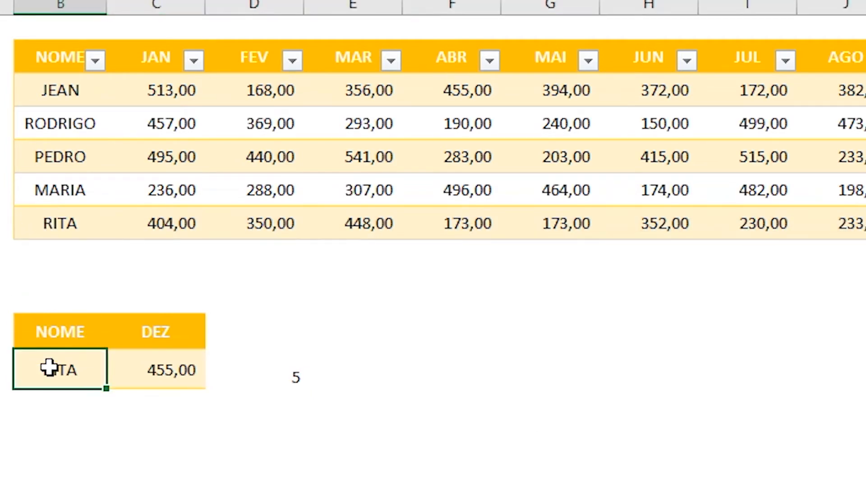
type("RODER")
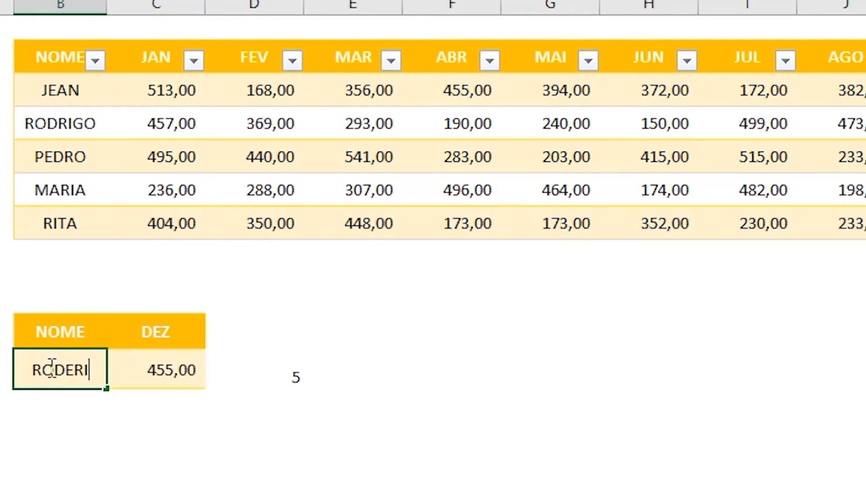
key("BackSpace")
key("BackSpace")
type("RIGO")
key("Return")
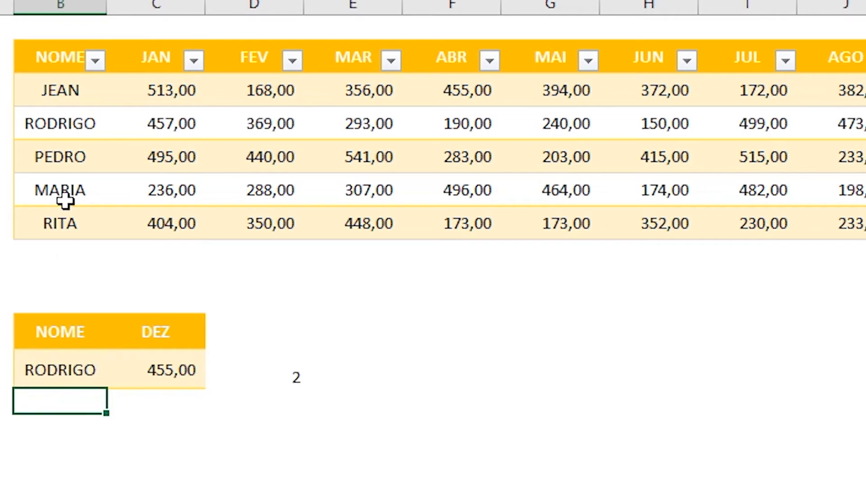
Compare the second seller's position in the monthly table's NOME column with the CORRESP result.
left_click(66, 121)
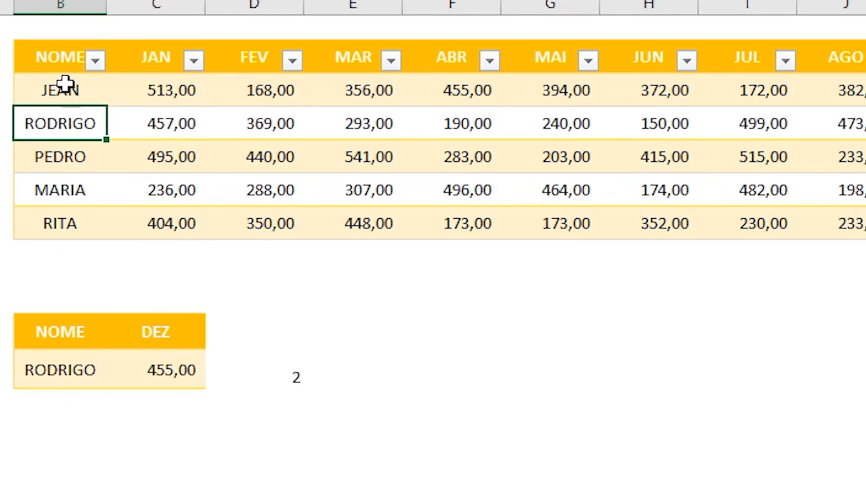
left_click_drag(68, 86, 66, 208)
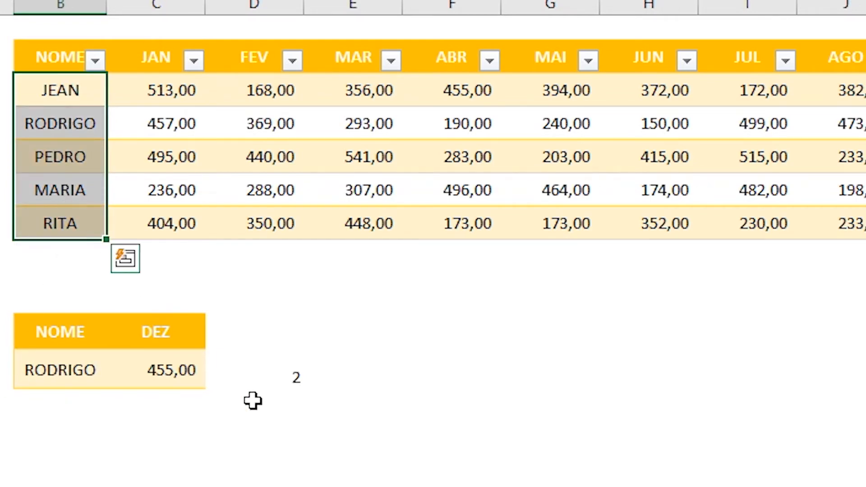
left_click(295, 375)
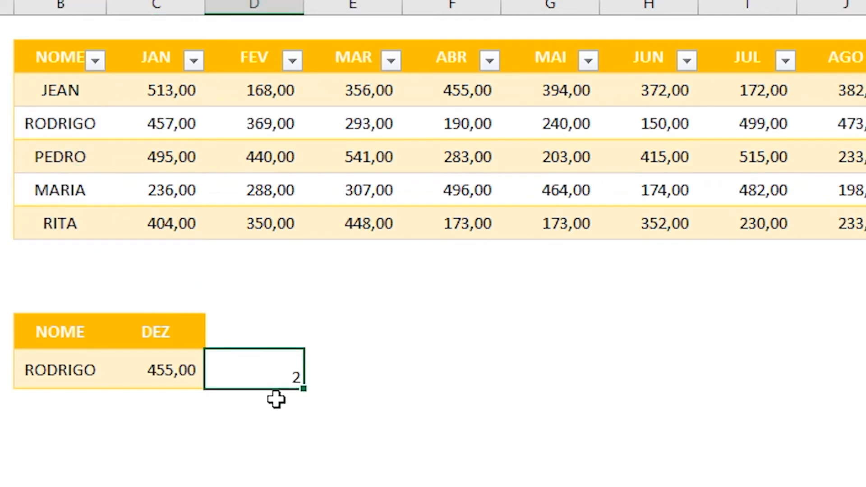
Enter =CORRESP(C11;Tabela1[[#Cabeçalhos];[JAN]:[DEZ]];0) in cell D13, below the name-position formula, using the exact-match option.
left_click(276, 399)
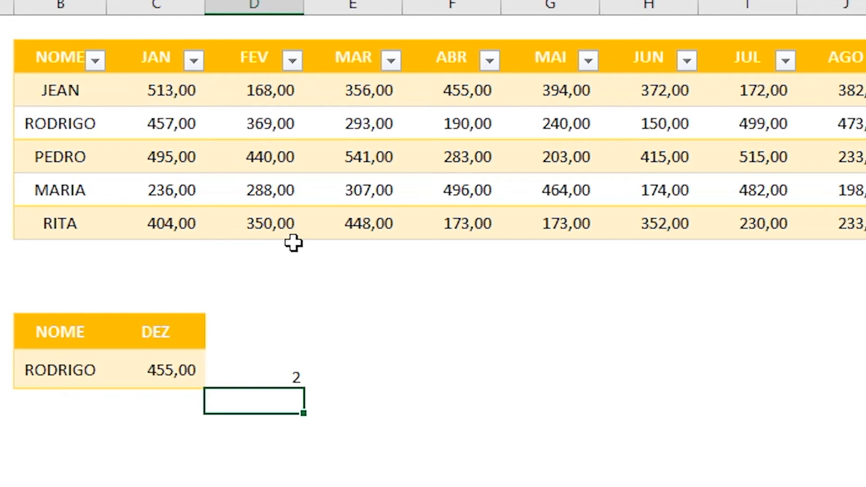
type("=CORRESP")
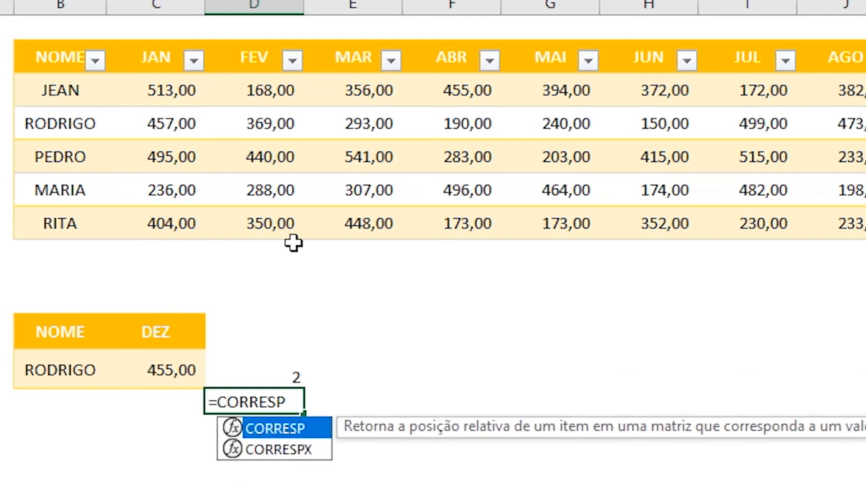
type("(")
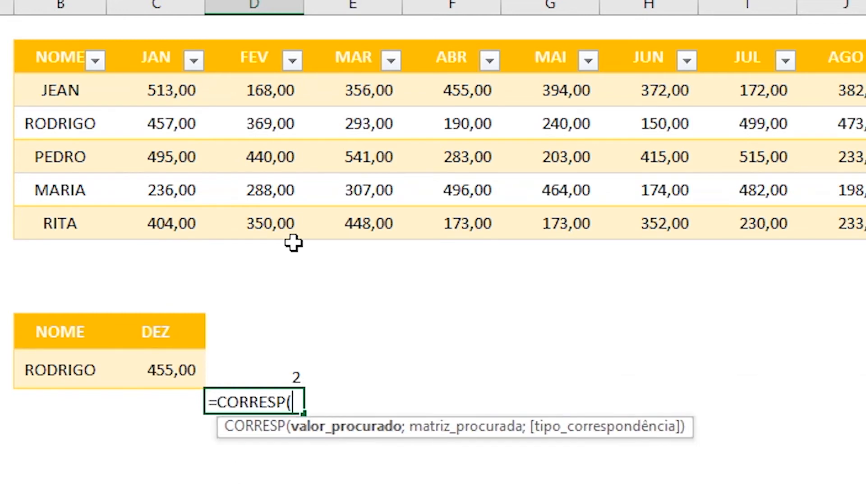
left_click(170, 342)
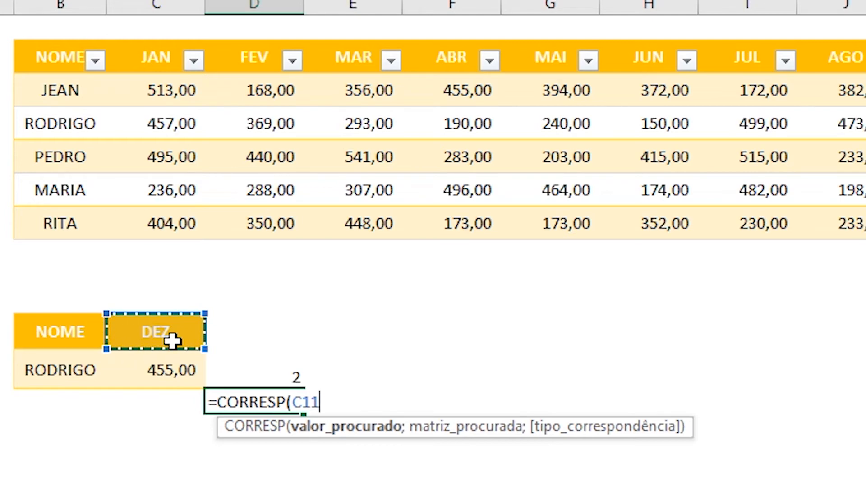
type(";")
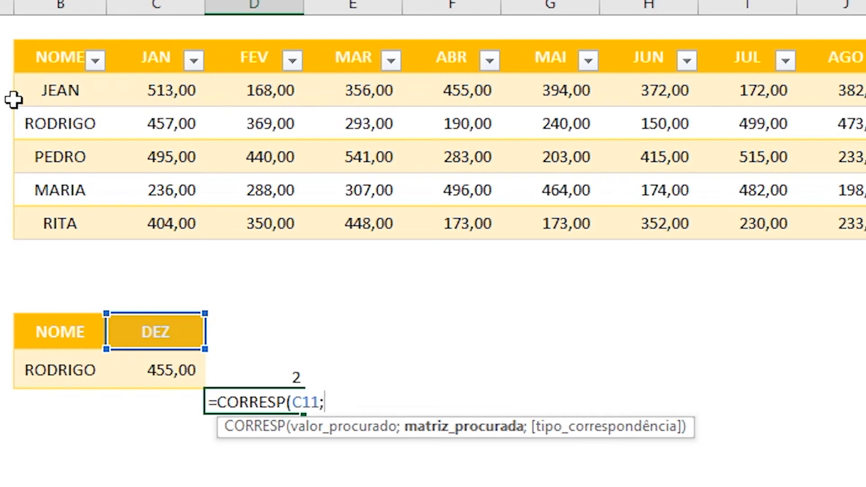
left_click_drag(145, 54, 864, 56)
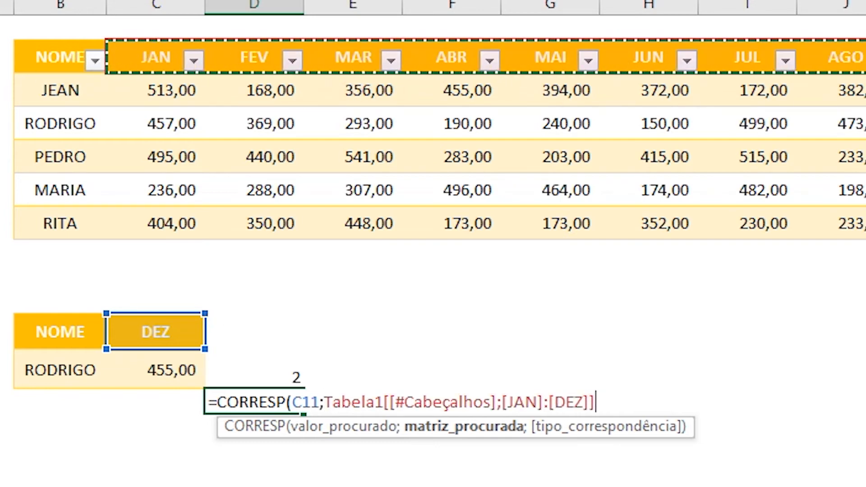
type(";")
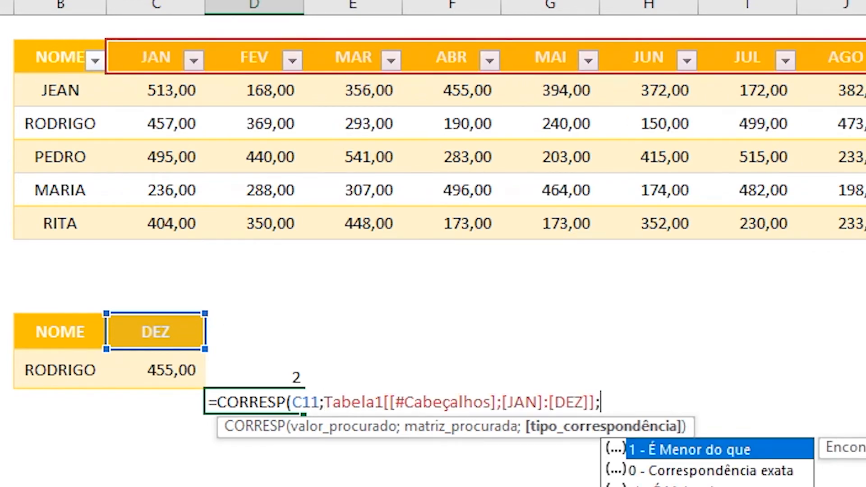
key("Down")
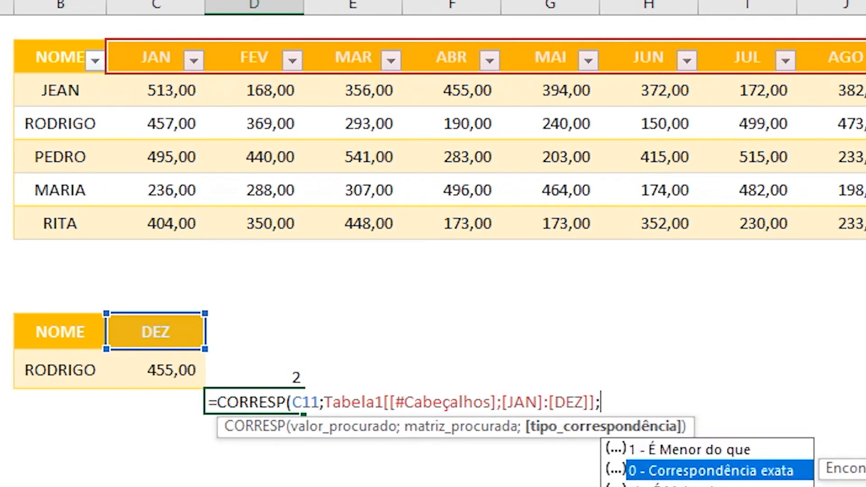
key("Tab")
type(")")
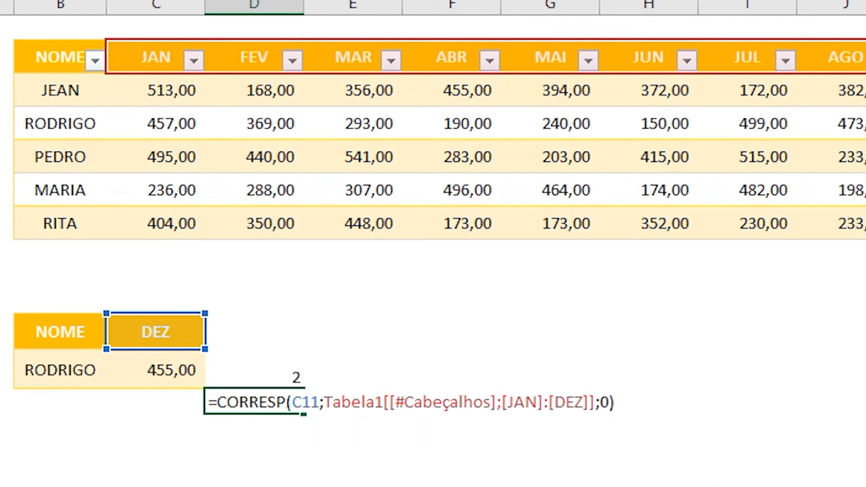
key("Return")
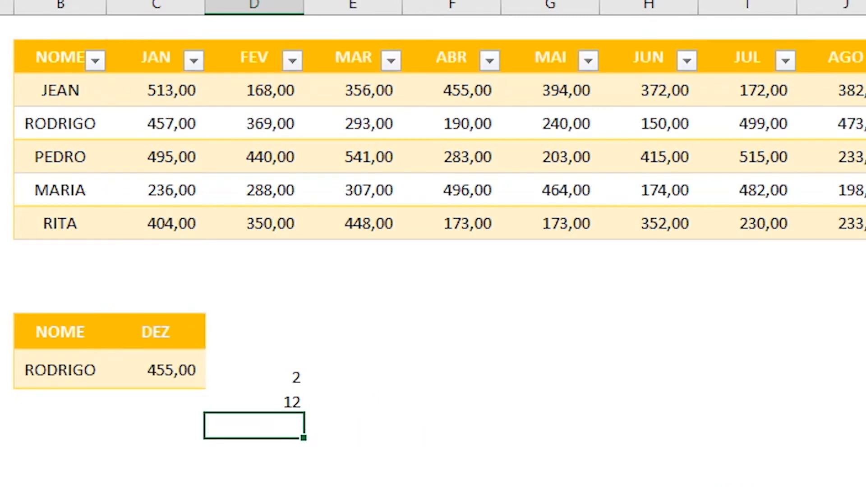
Change the month heading in the lookup table to JUN.
left_click(139, 342)
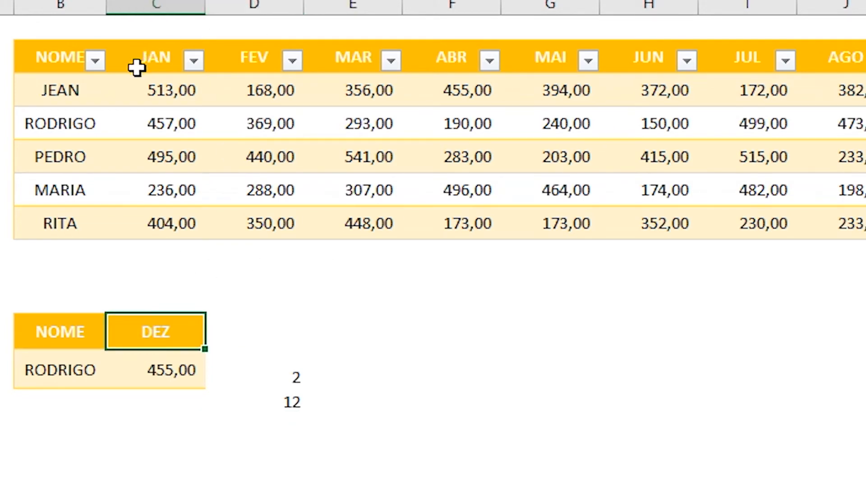
left_click_drag(136, 68, 857, 61)
left_click(180, 330)
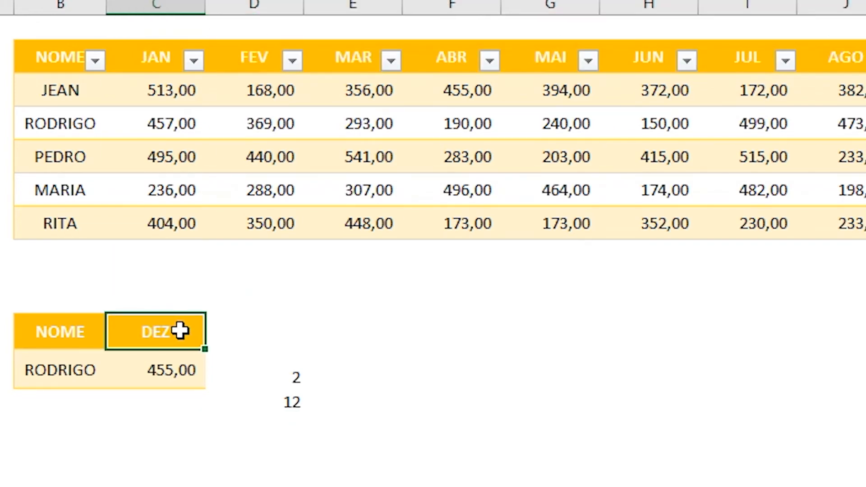
type("JUN")
key("Return")
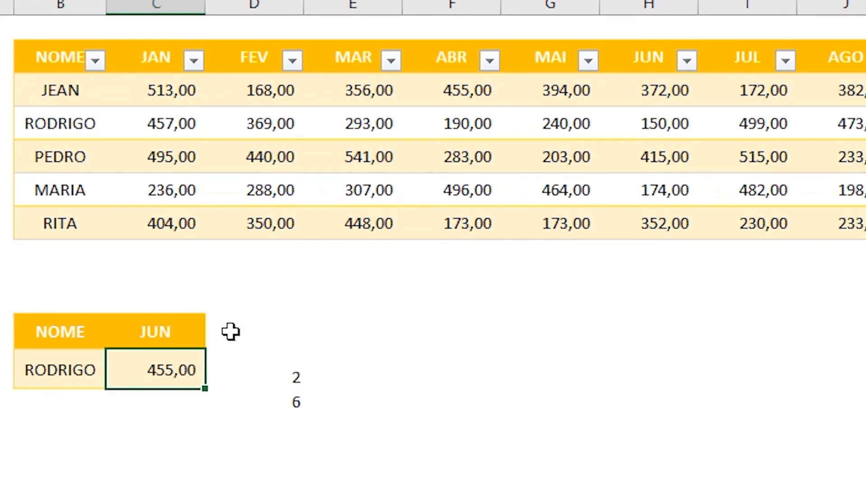
Replace the row argument 1 of the ÍNDICE formula in C12 with CORRESP(B12;Tabela1[NOME];0), copied from cell D12.
double_click(180, 372)
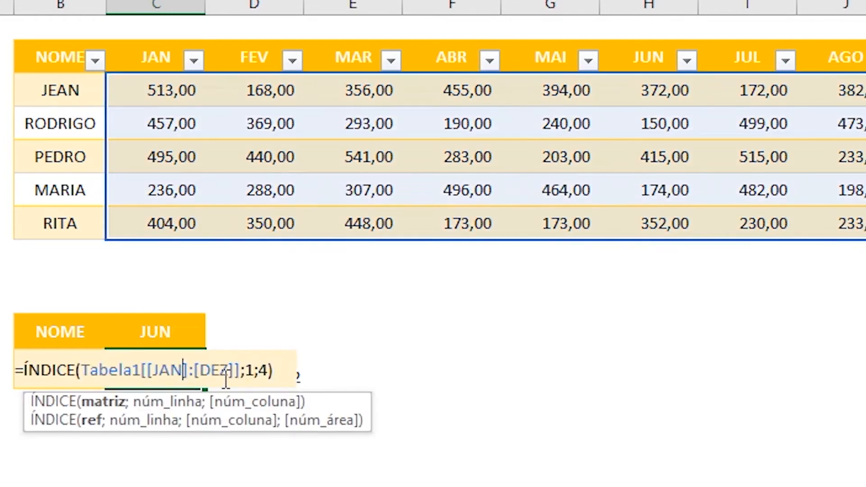
left_click(248, 374)
key("Escape")
double_click(278, 371)
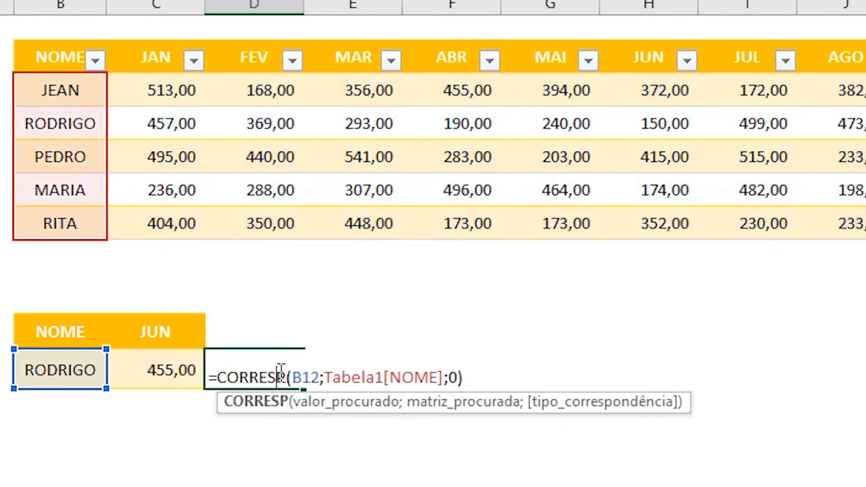
left_click_drag(481, 378, 218, 368)
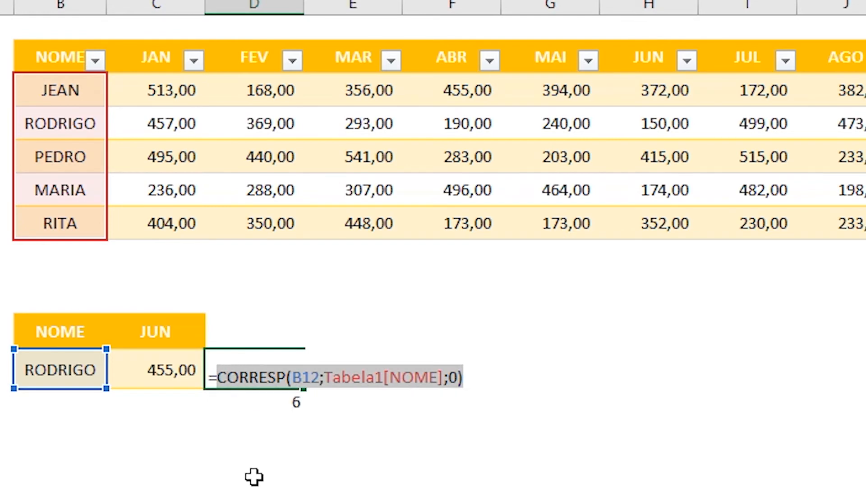
key("Escape")
double_click(176, 366)
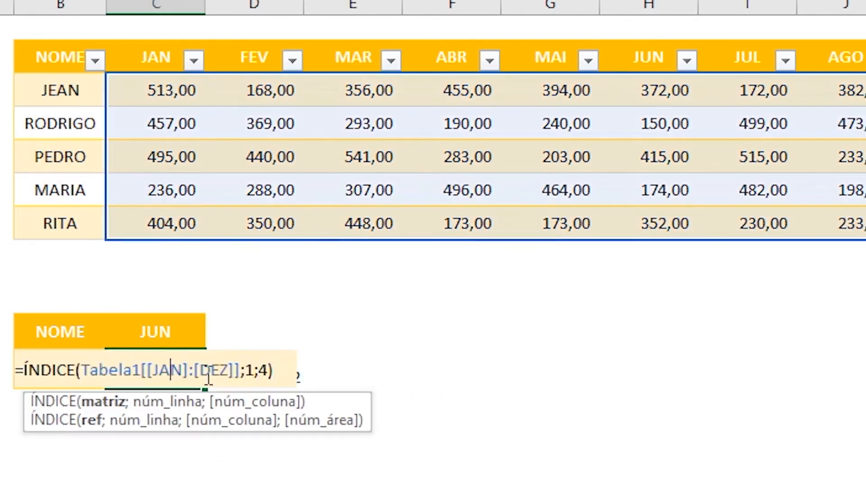
double_click(251, 376)
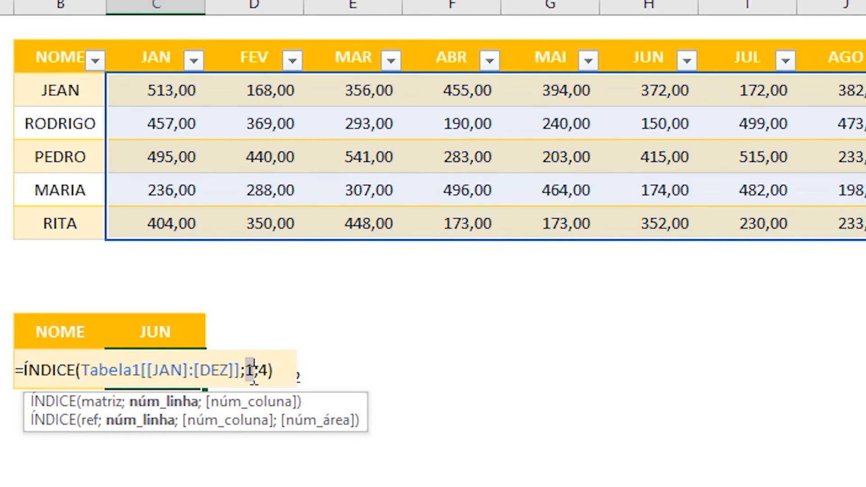
key("ctrl+v")
key("Return")
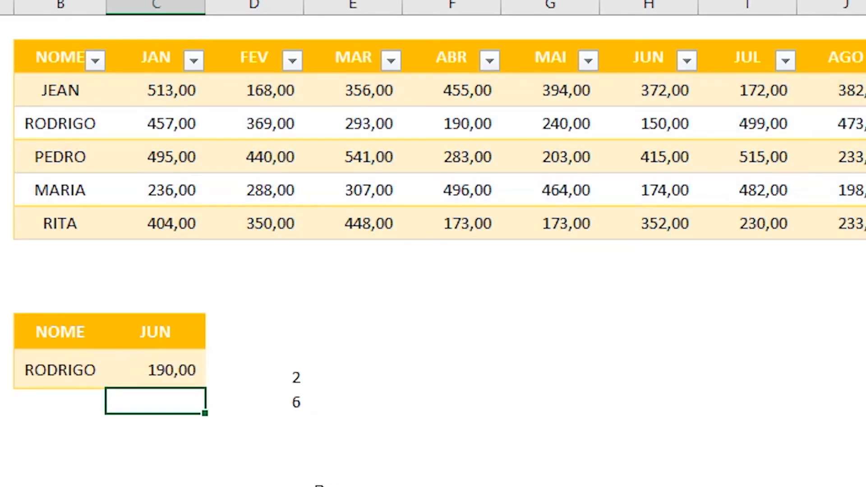
Replace the ÍNDICE formula's column argument 4 with the month CORRESP function copied from D13, and clear helper cells D12:D13.
double_click(290, 401)
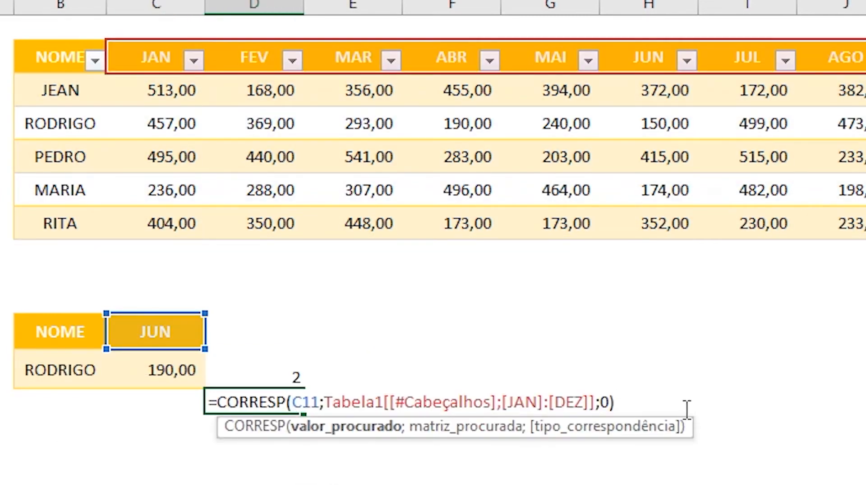
left_click_drag(616, 400, 221, 399)
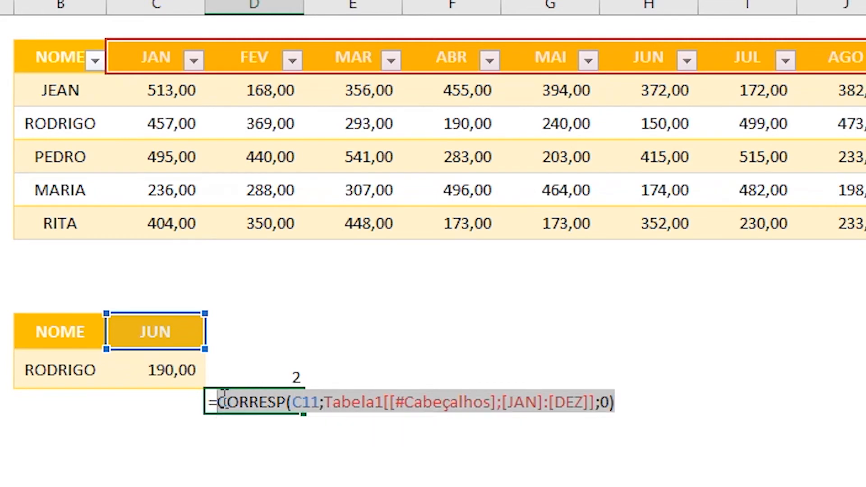
key("ctrl+c")
key("Escape")
double_click(171, 366)
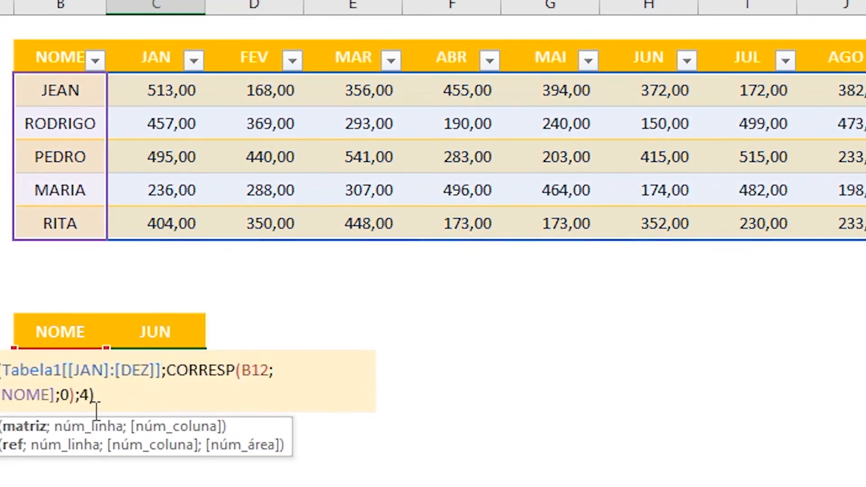
double_click(87, 394)
key("ctrl+v")
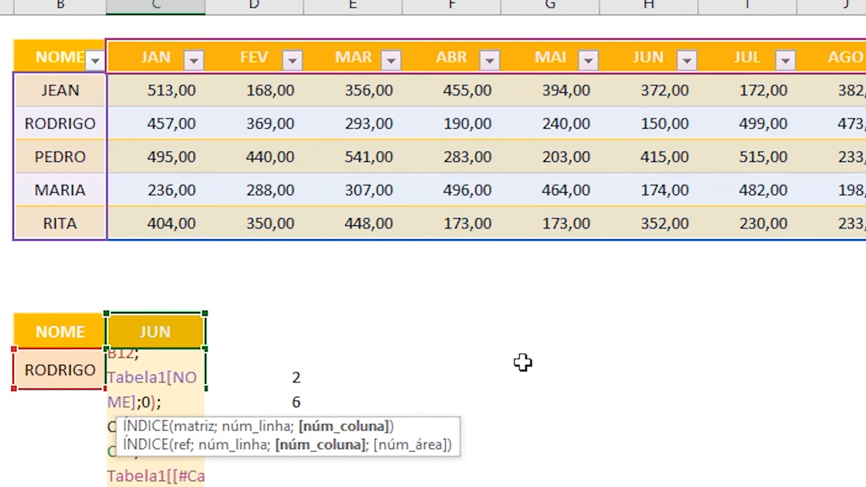
key("Return")
left_click_drag(291, 405, 287, 383)
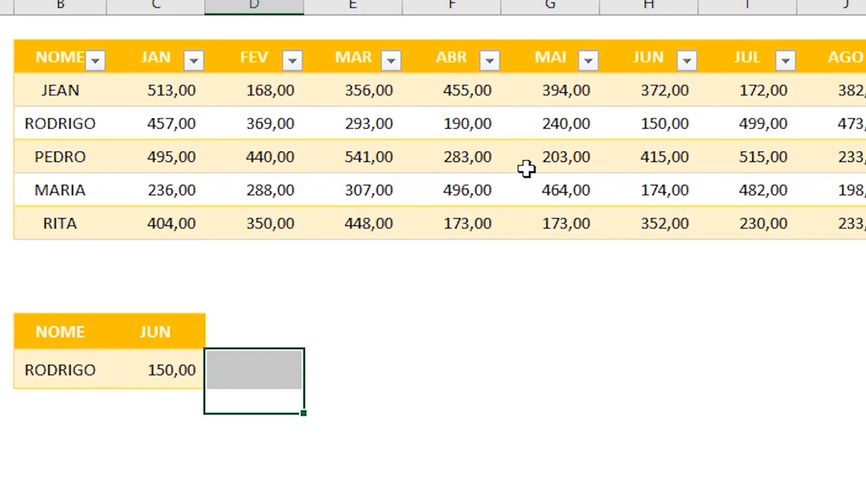
Highlight the JUN column and the second seller's row to compare their intersection with the lookup result.
left_click(624, 35)
left_click(648, 5)
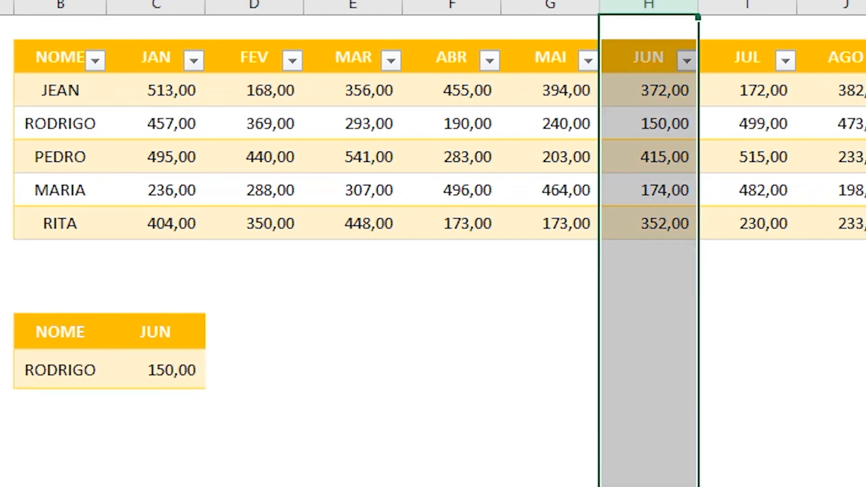
left_click(670, 126)
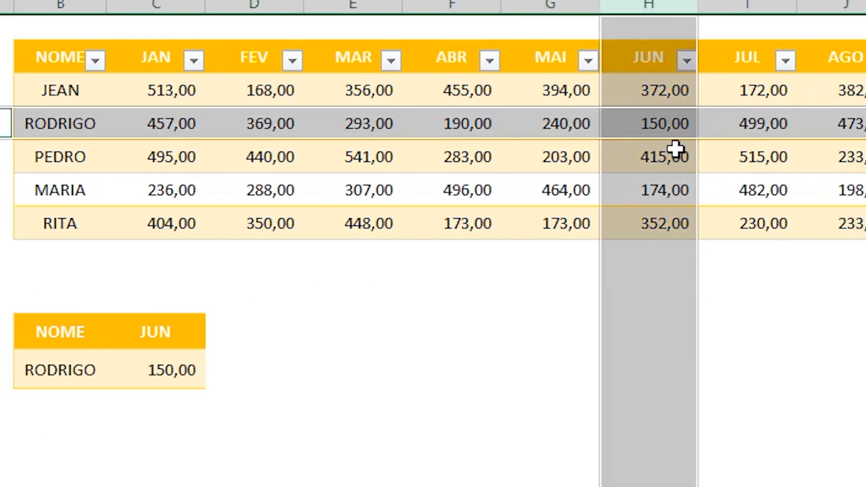
left_click(652, 127, "ctrl")
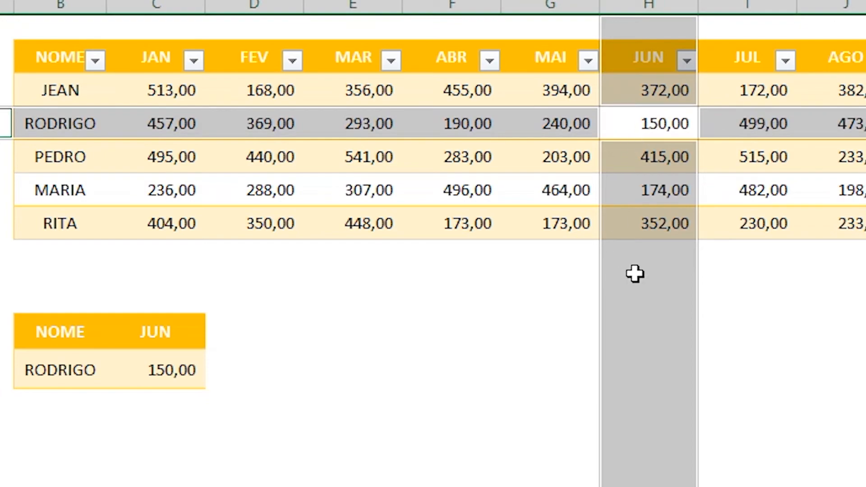